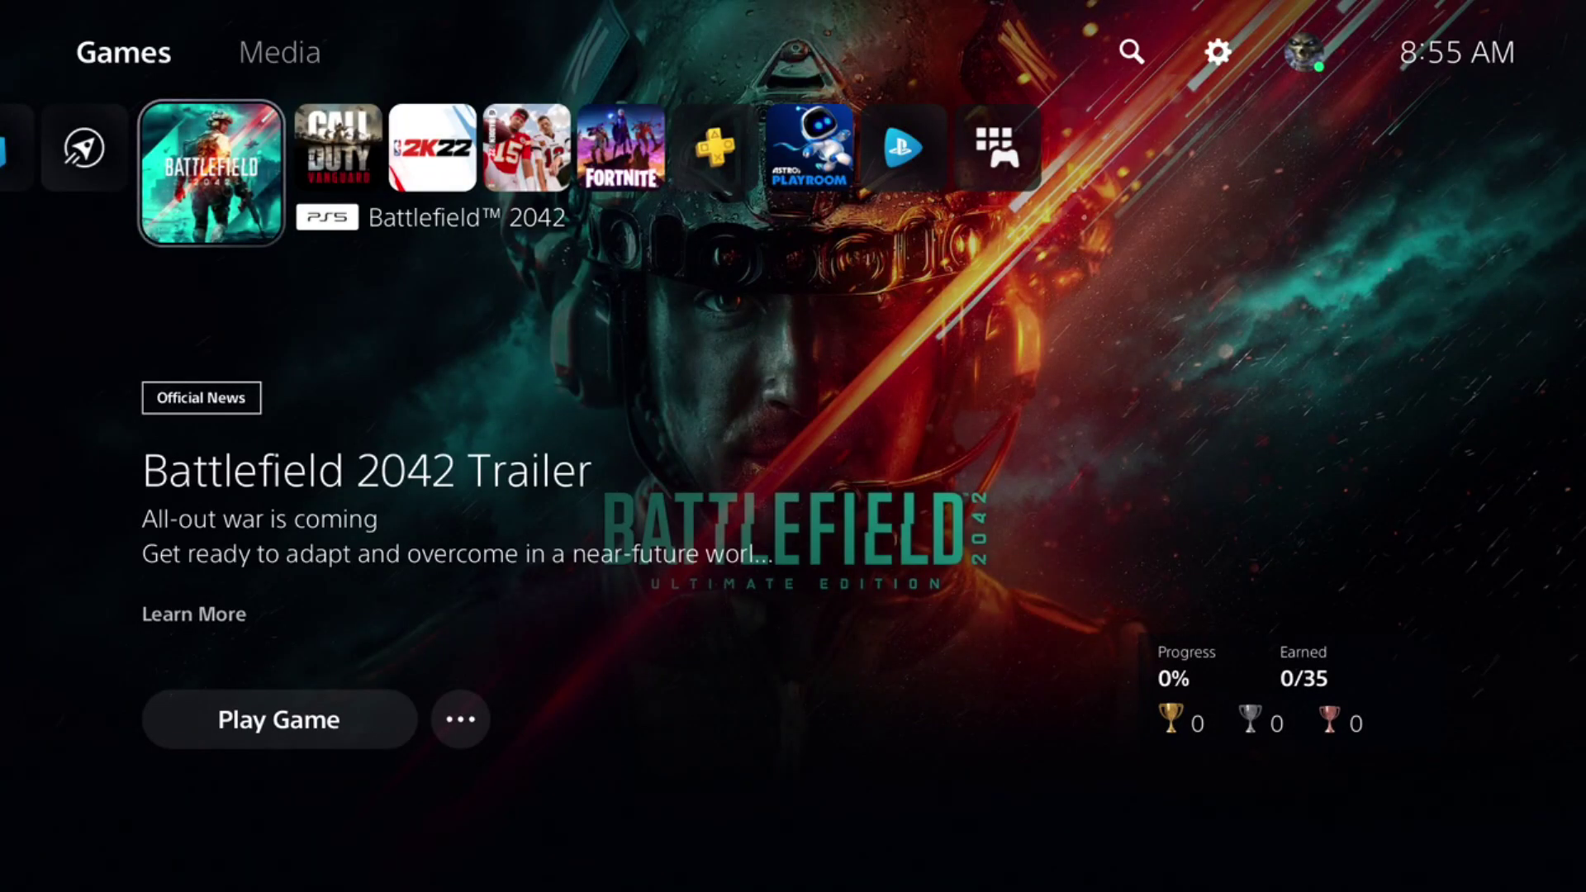
Keep Battlefield 2042 focused in the library before launching it.
key("Right")
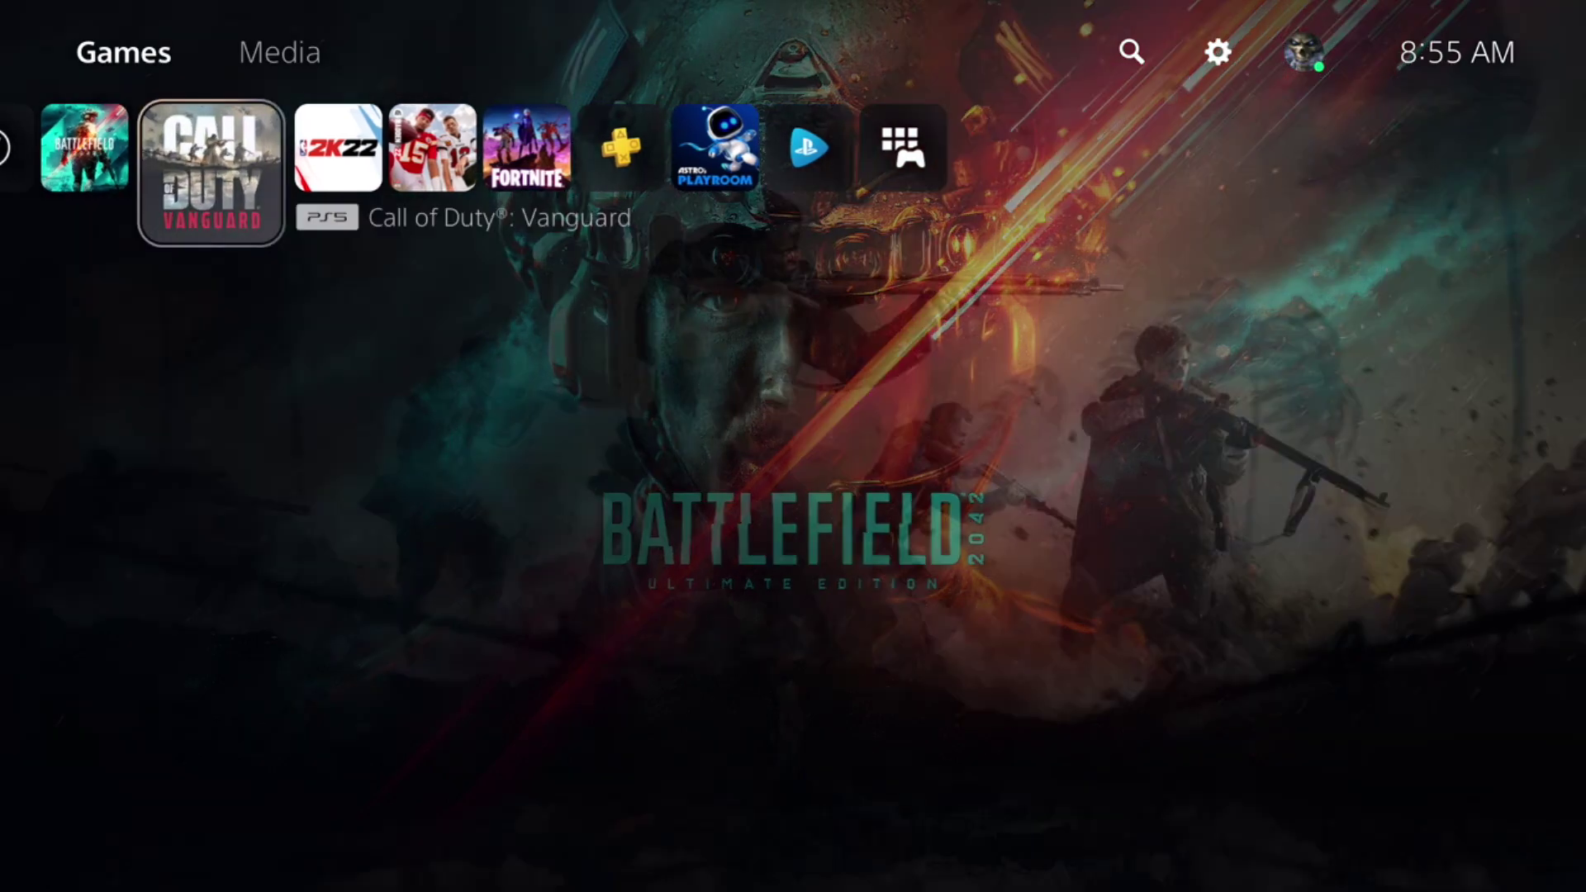
key("Left")
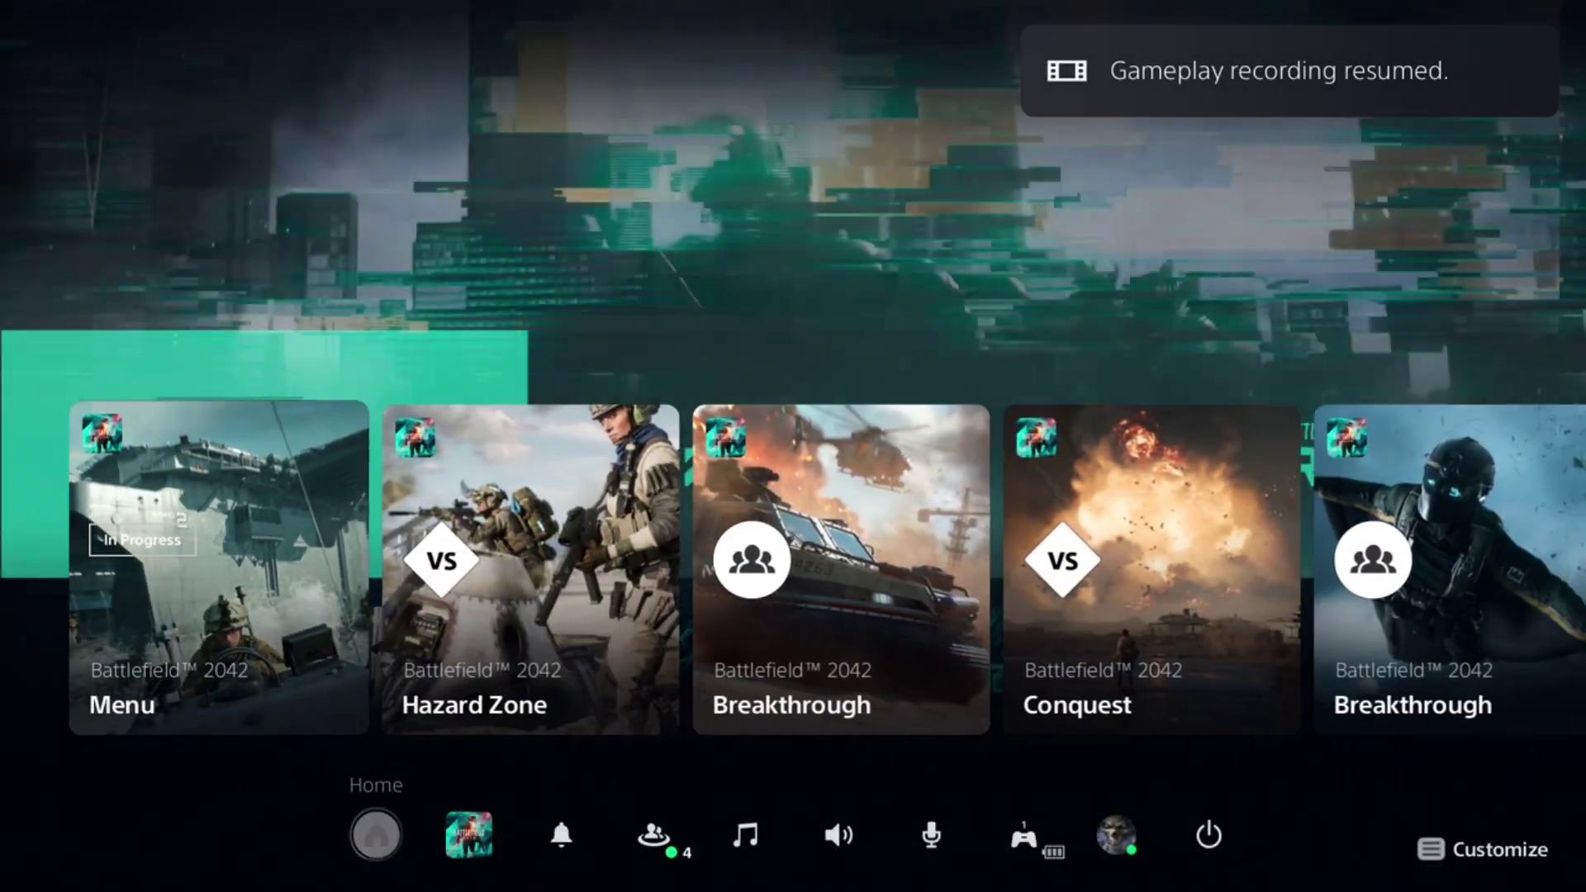
Browse the controller scheme list from Soldier down to Gunner Controls in the game's options.
key("Escape")
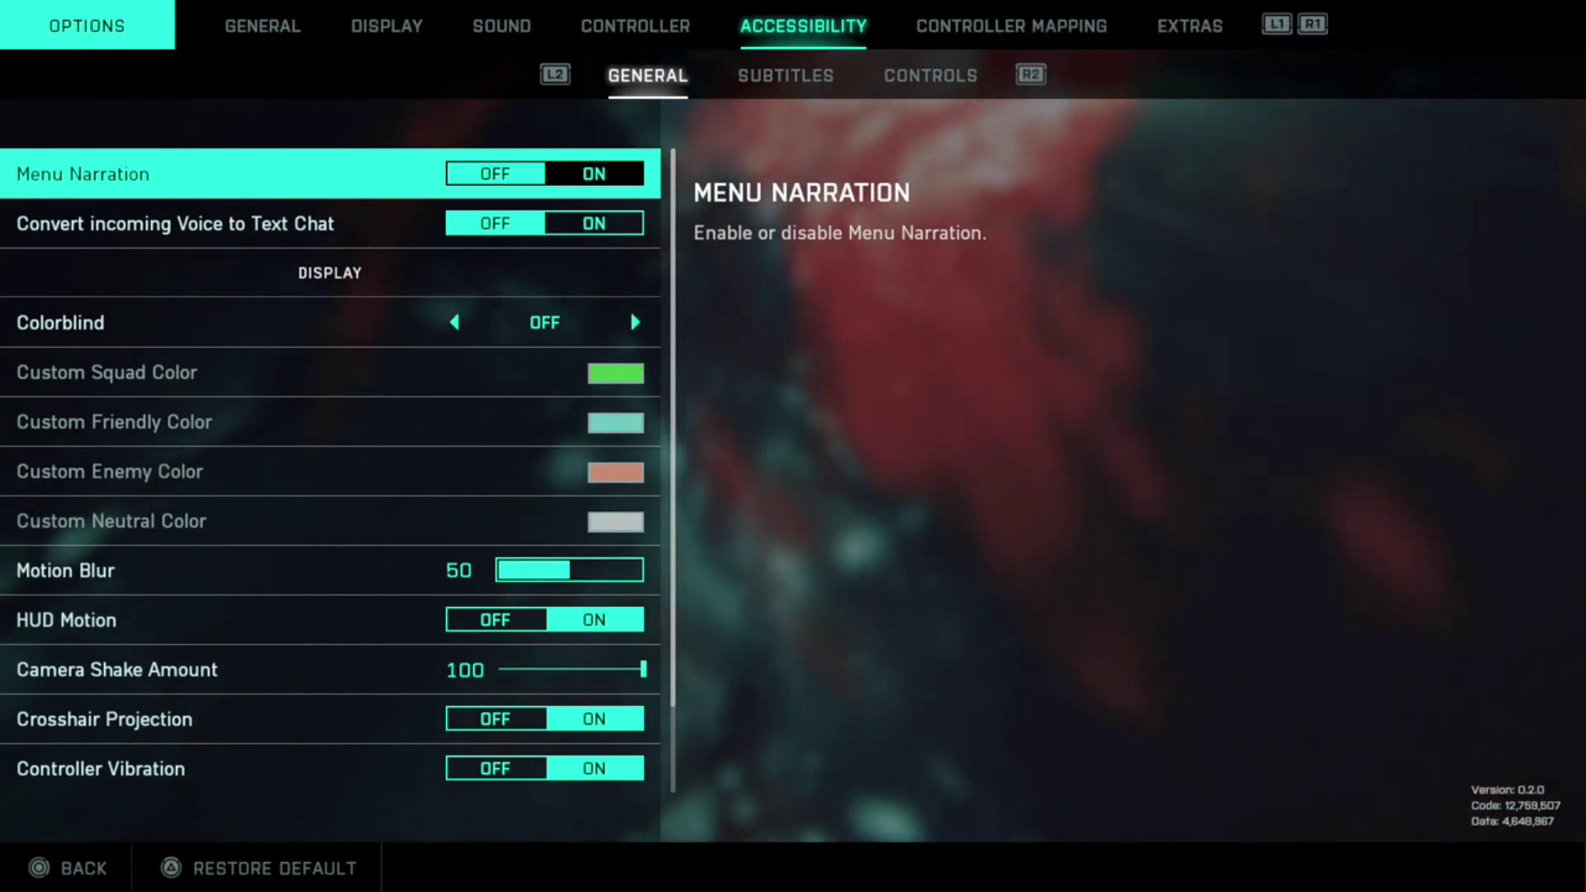
key("q")
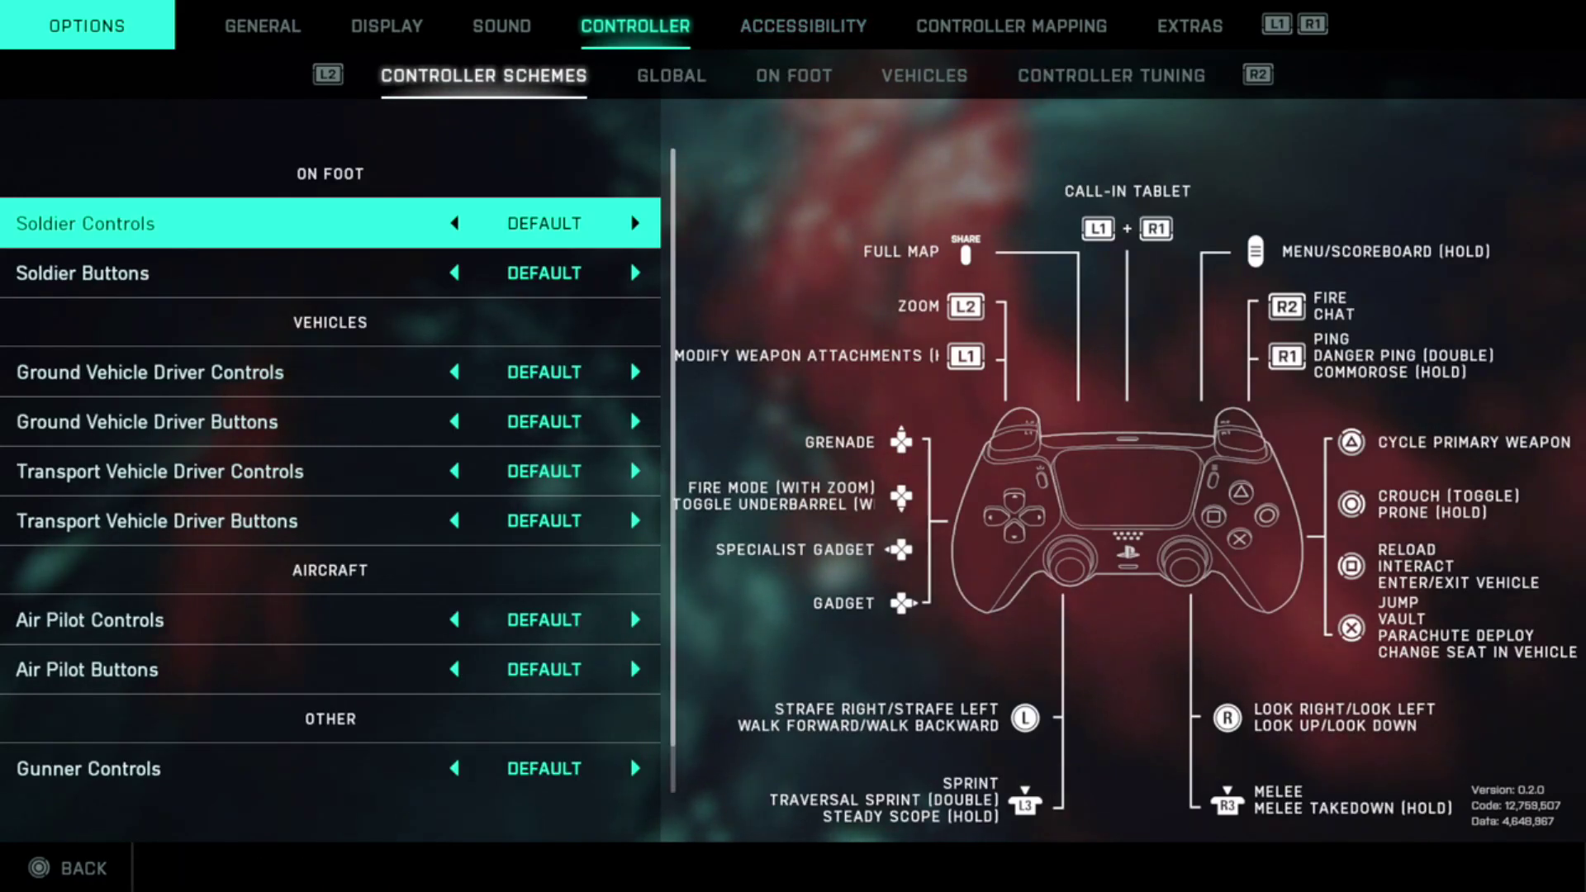
key("Down")
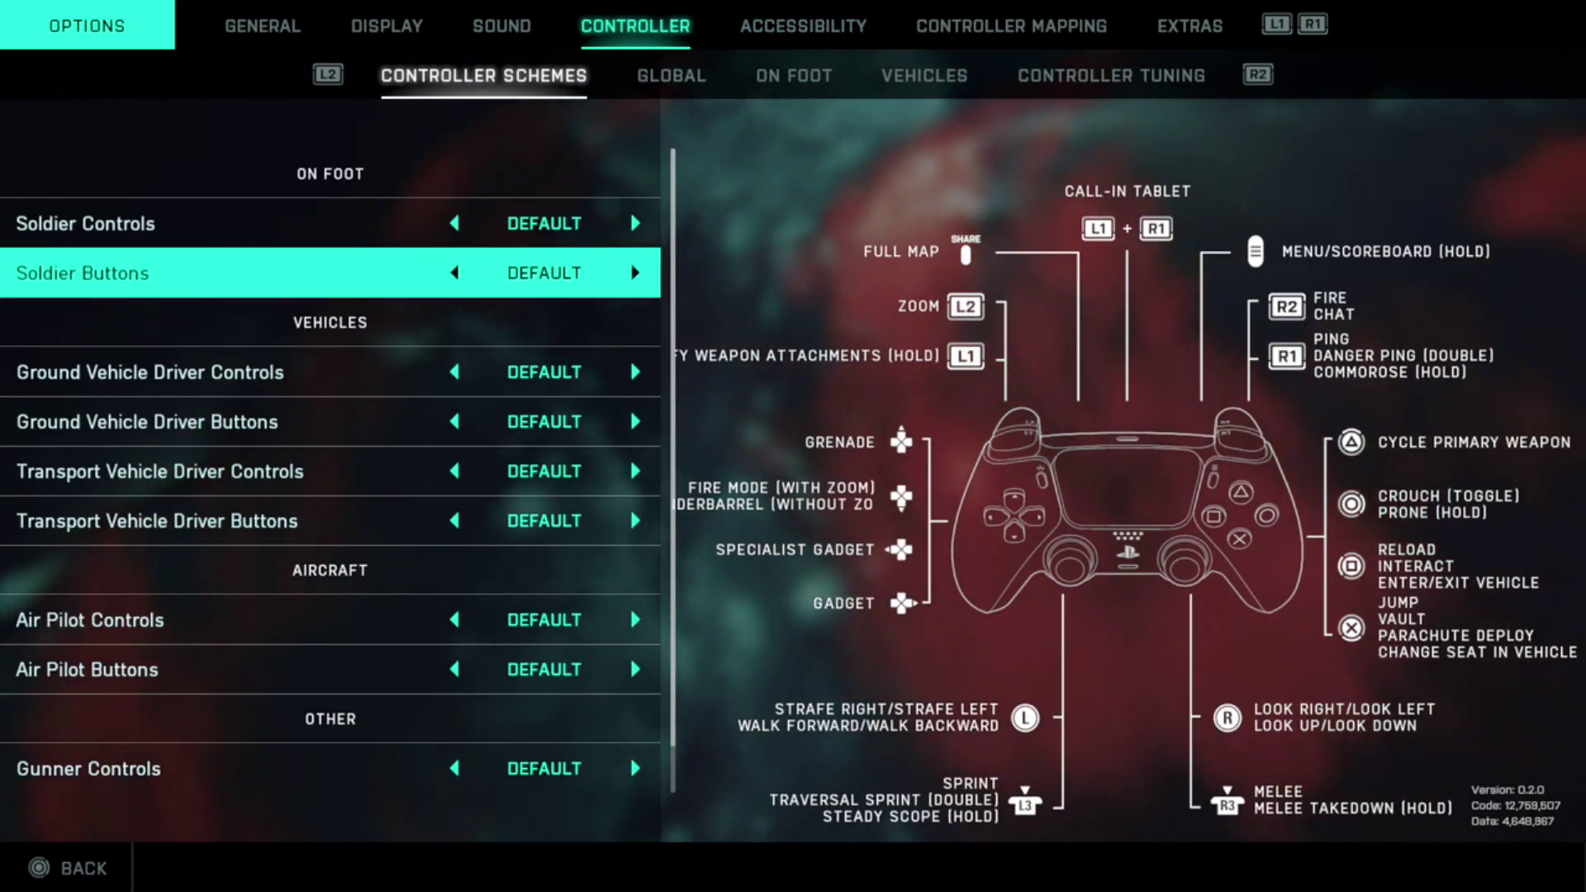
key("Down")
key("Down")
key("Down")
key("Down")
key("Down")
key("Up")
key("Up")
key("Up")
key("Up")
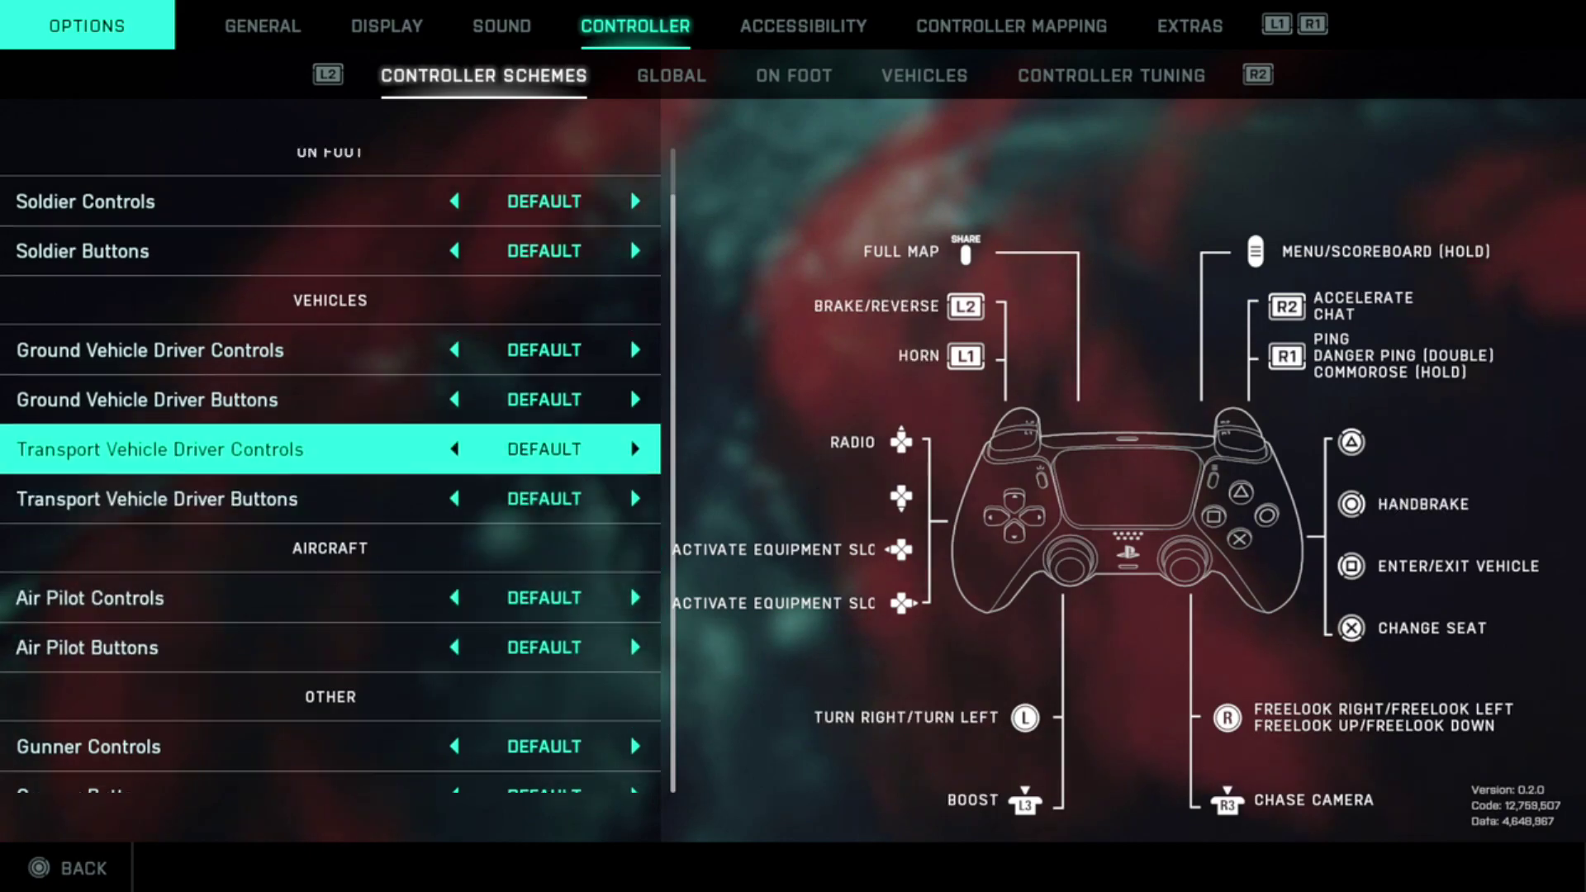
key("Up")
key("Up")
key("Up")
Review the Accessibility, General look, Display ADS FOV, Sound and Controller Soldier Buttons settings.
key("e")
key("e")
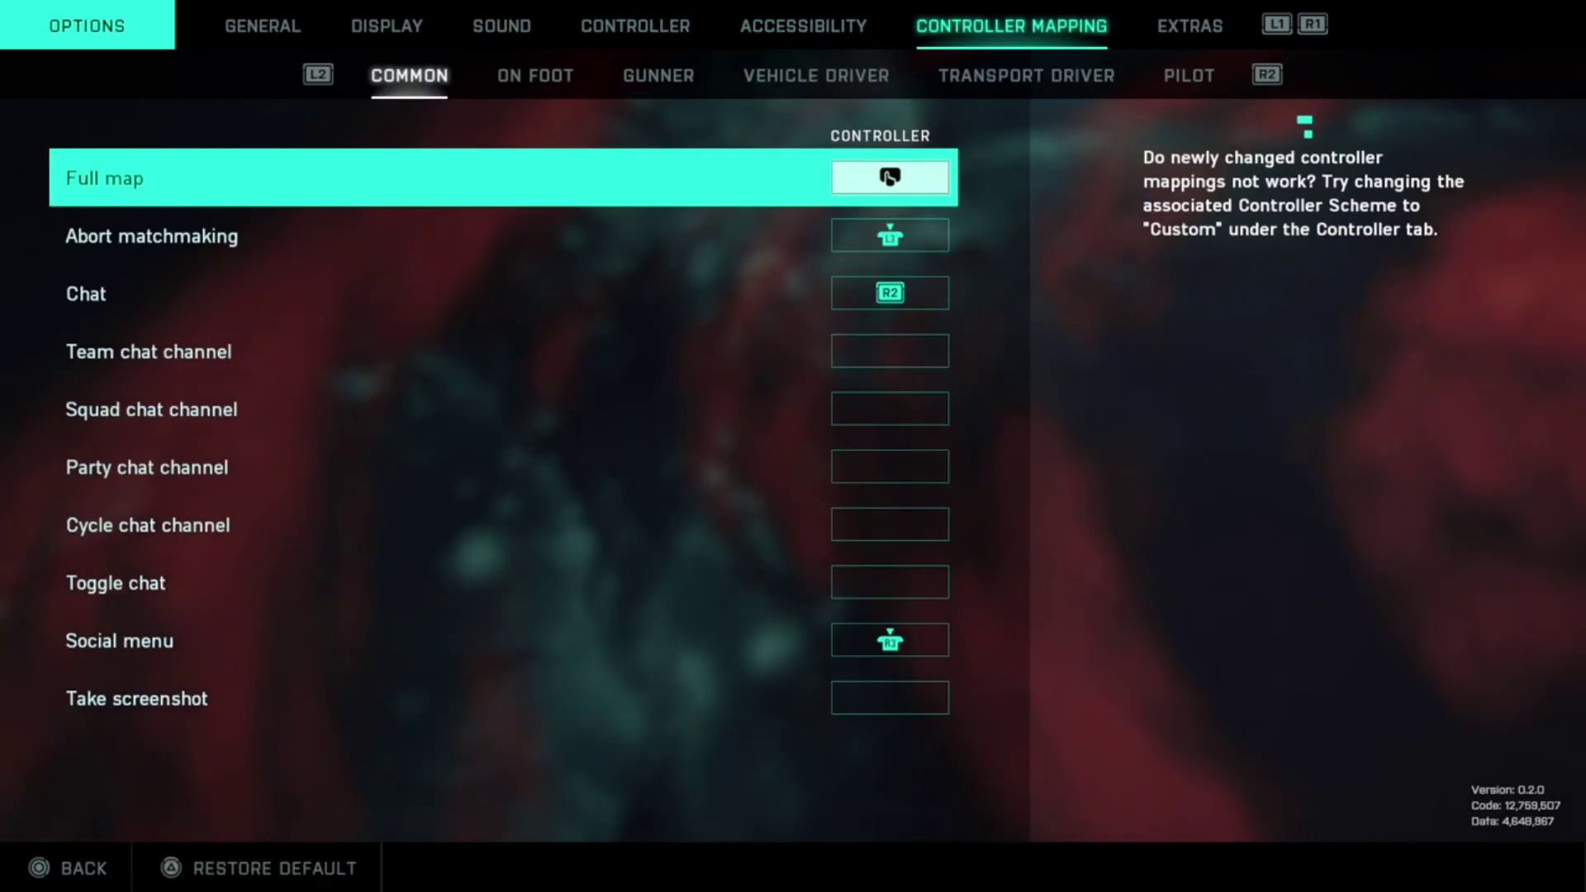
key("q")
key("q")
key("q")
key("q")
key("q")
key("Down")
key("Down")
key("e")
key("Down")
key("Down")
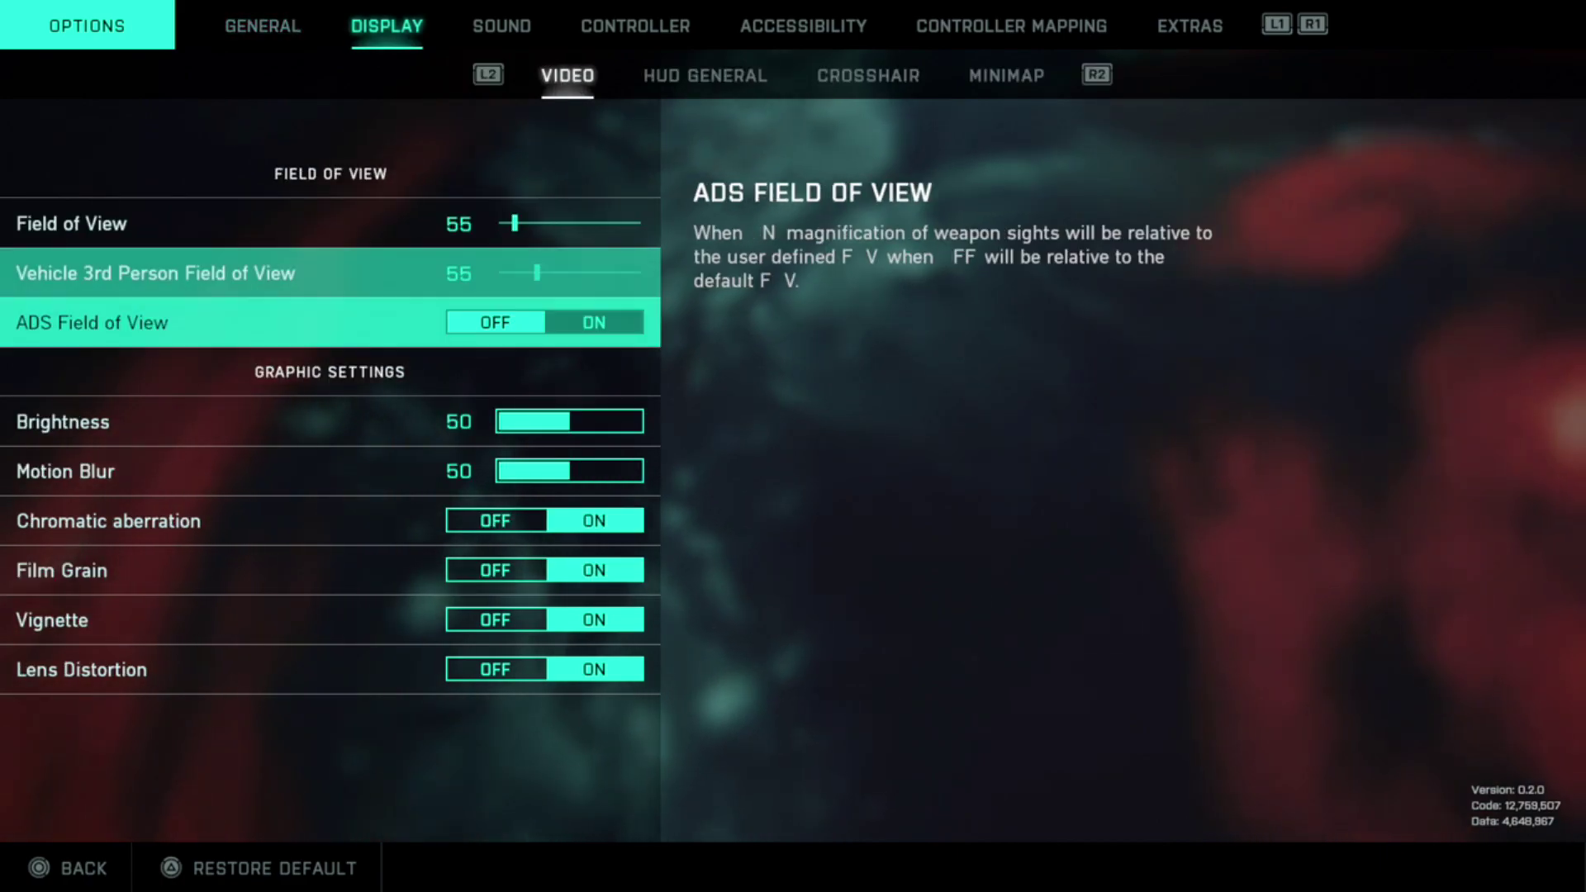
key("e")
key("e")
key("Down")
key("e")
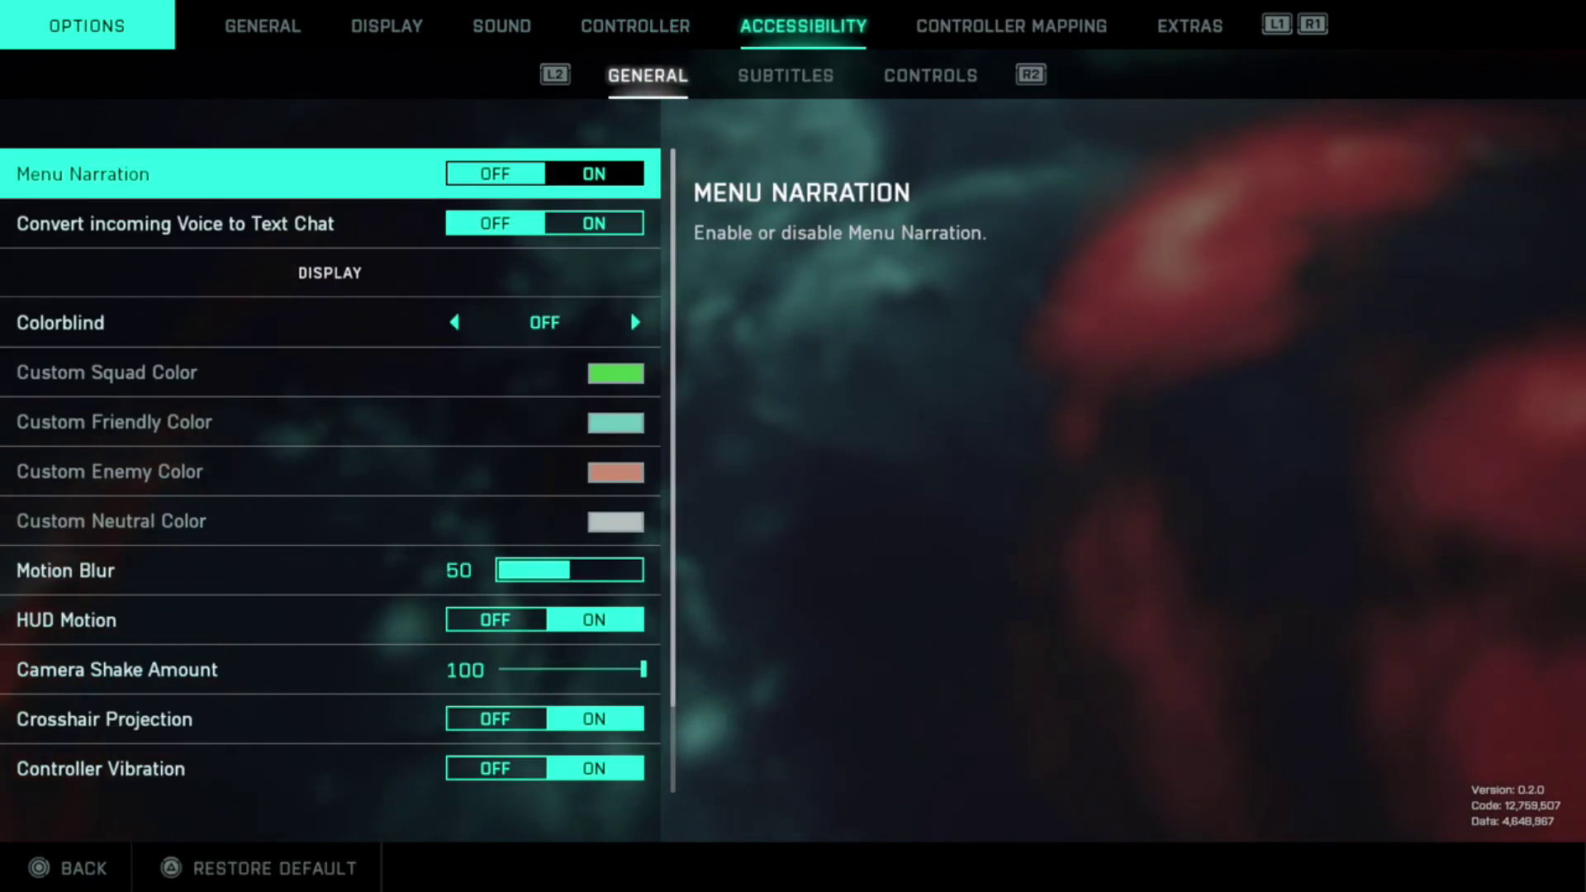
key("Down")
key("Down")
key("Down")
Check Controller Mapping and vehicle schemes, then toggle Invert Vertical Look for Soldier off and back on.
key("e")
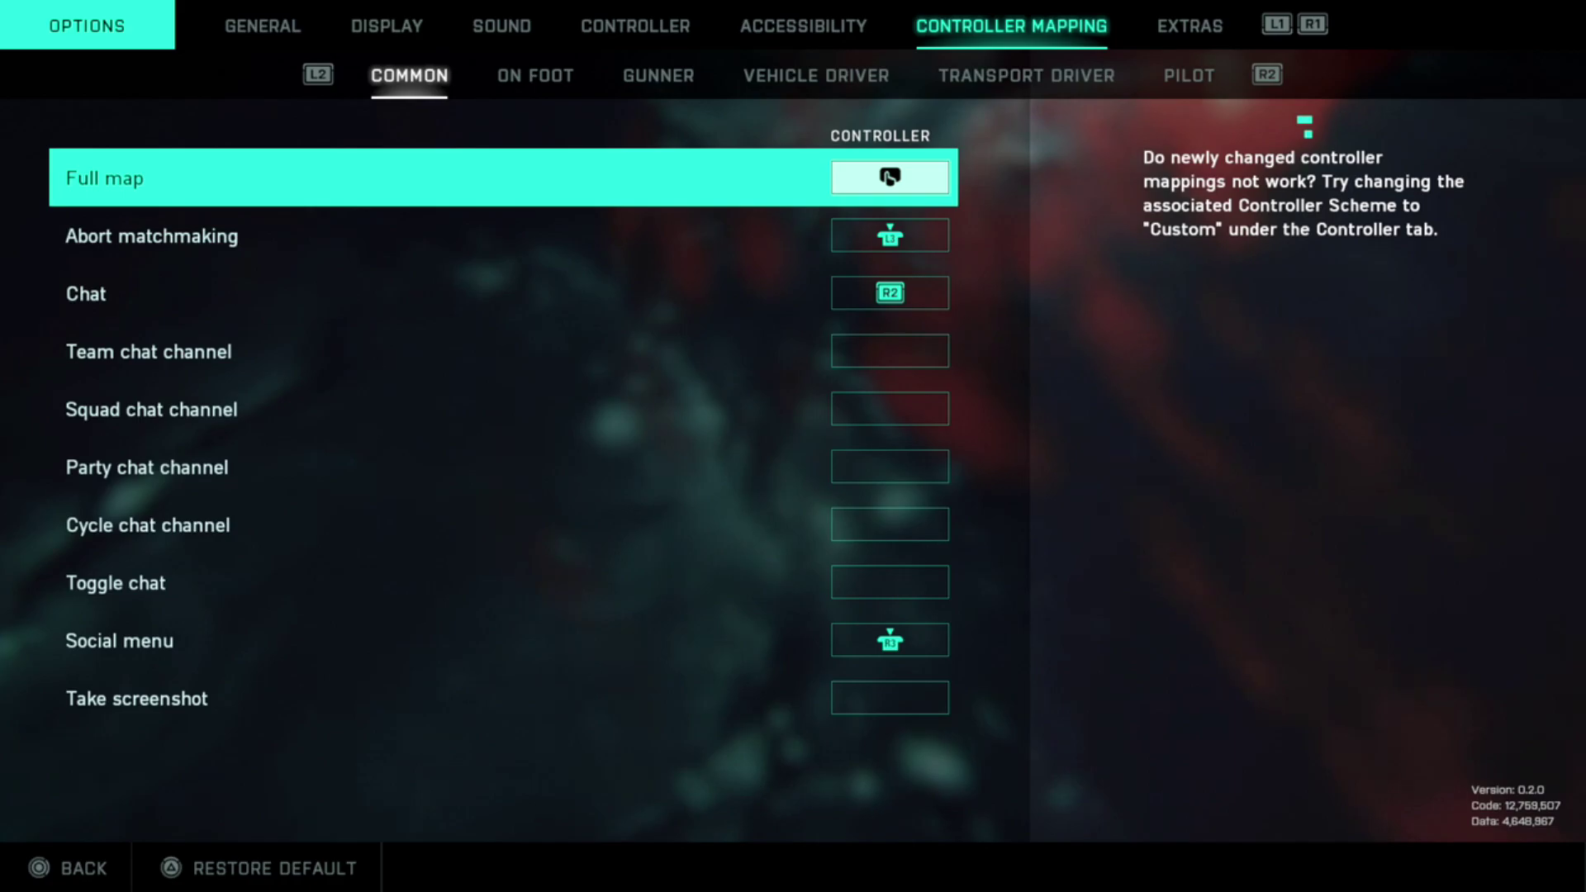
key("e")
key("q")
key("q")
key("q")
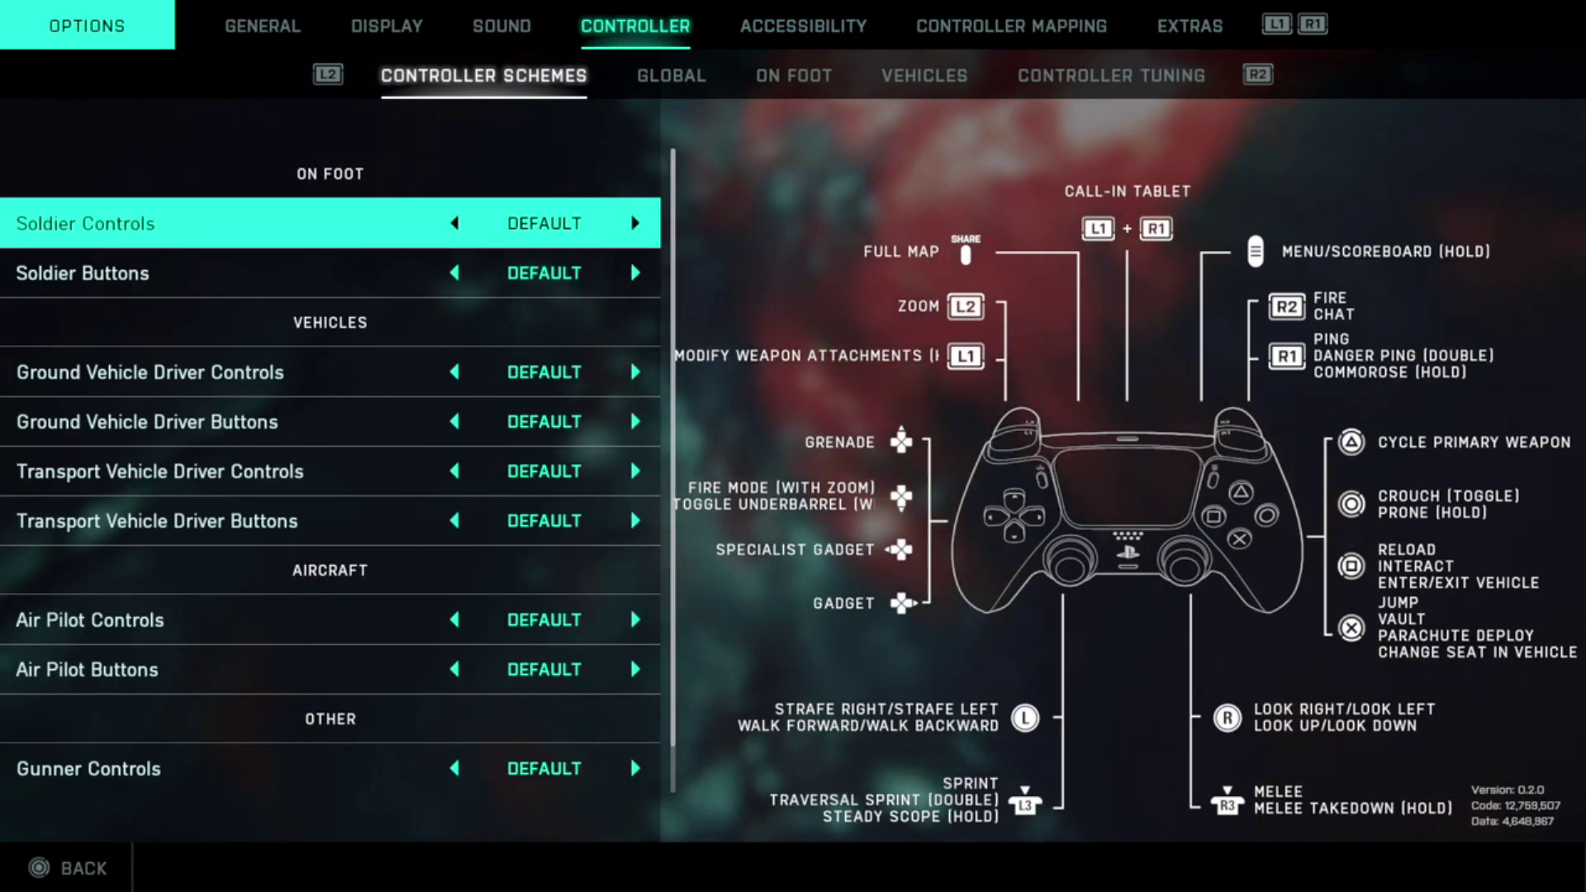
key("Down")
key("Down")
key("Down")
key("Down")
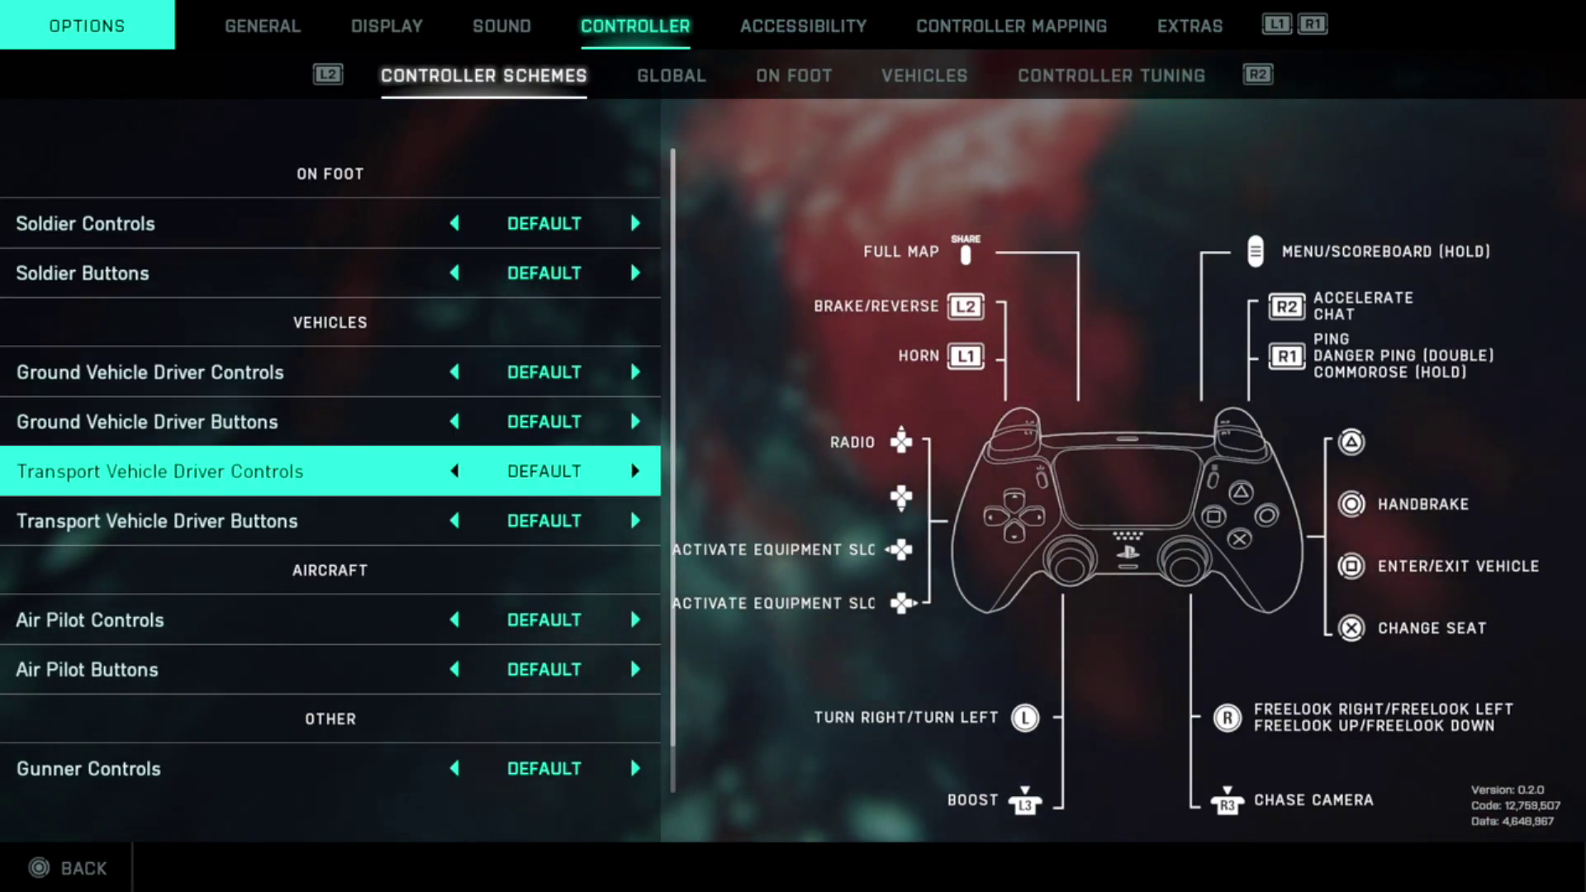
key("q")
key("q")
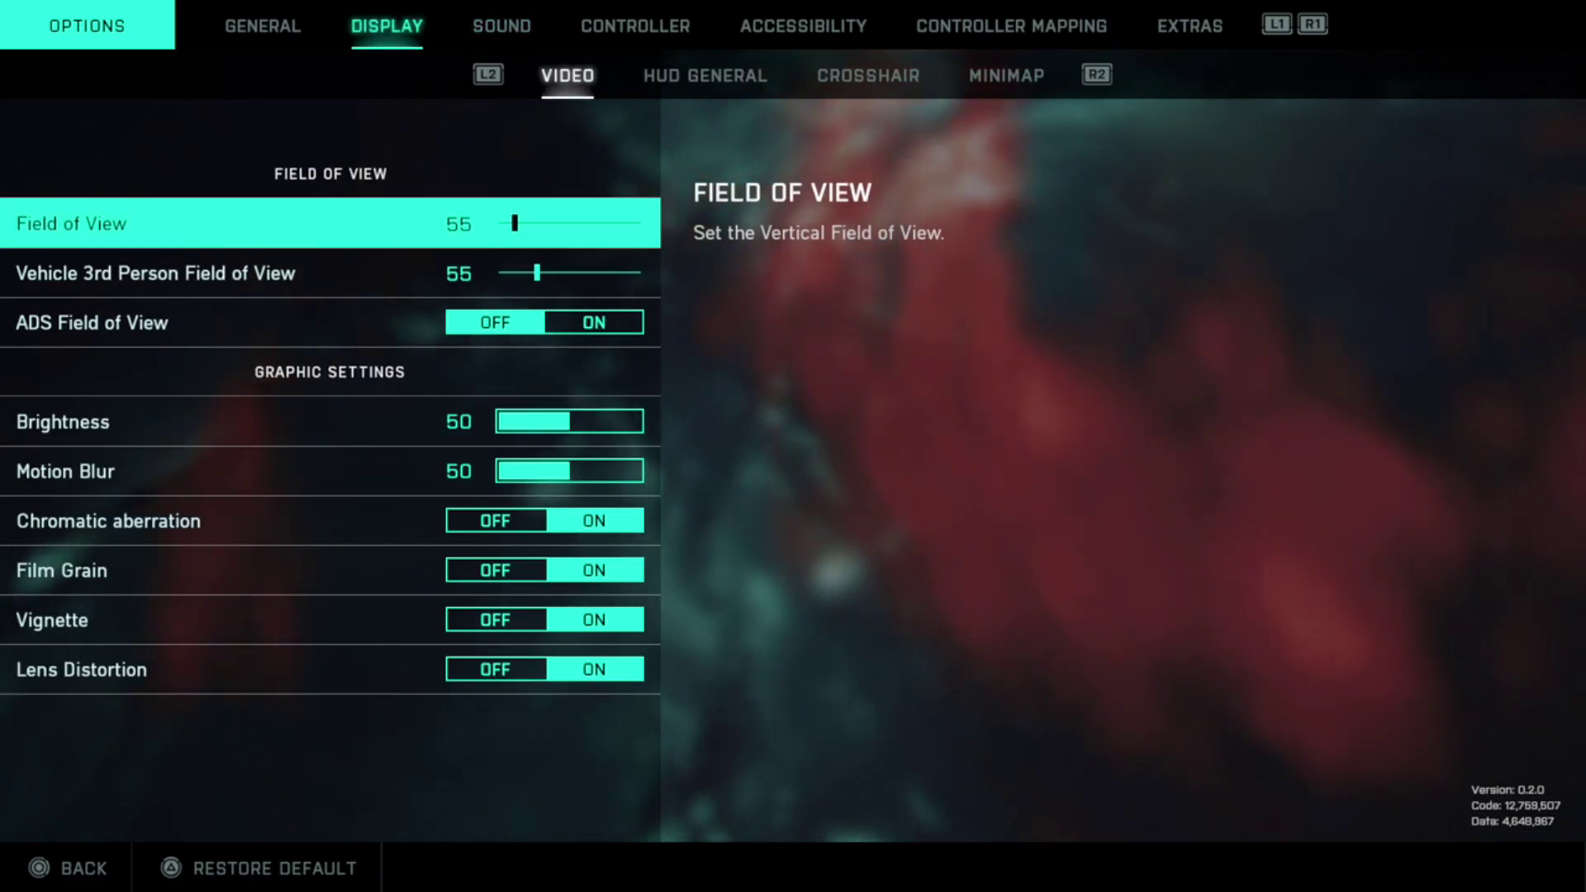
key("q")
key("Down")
key("Down")
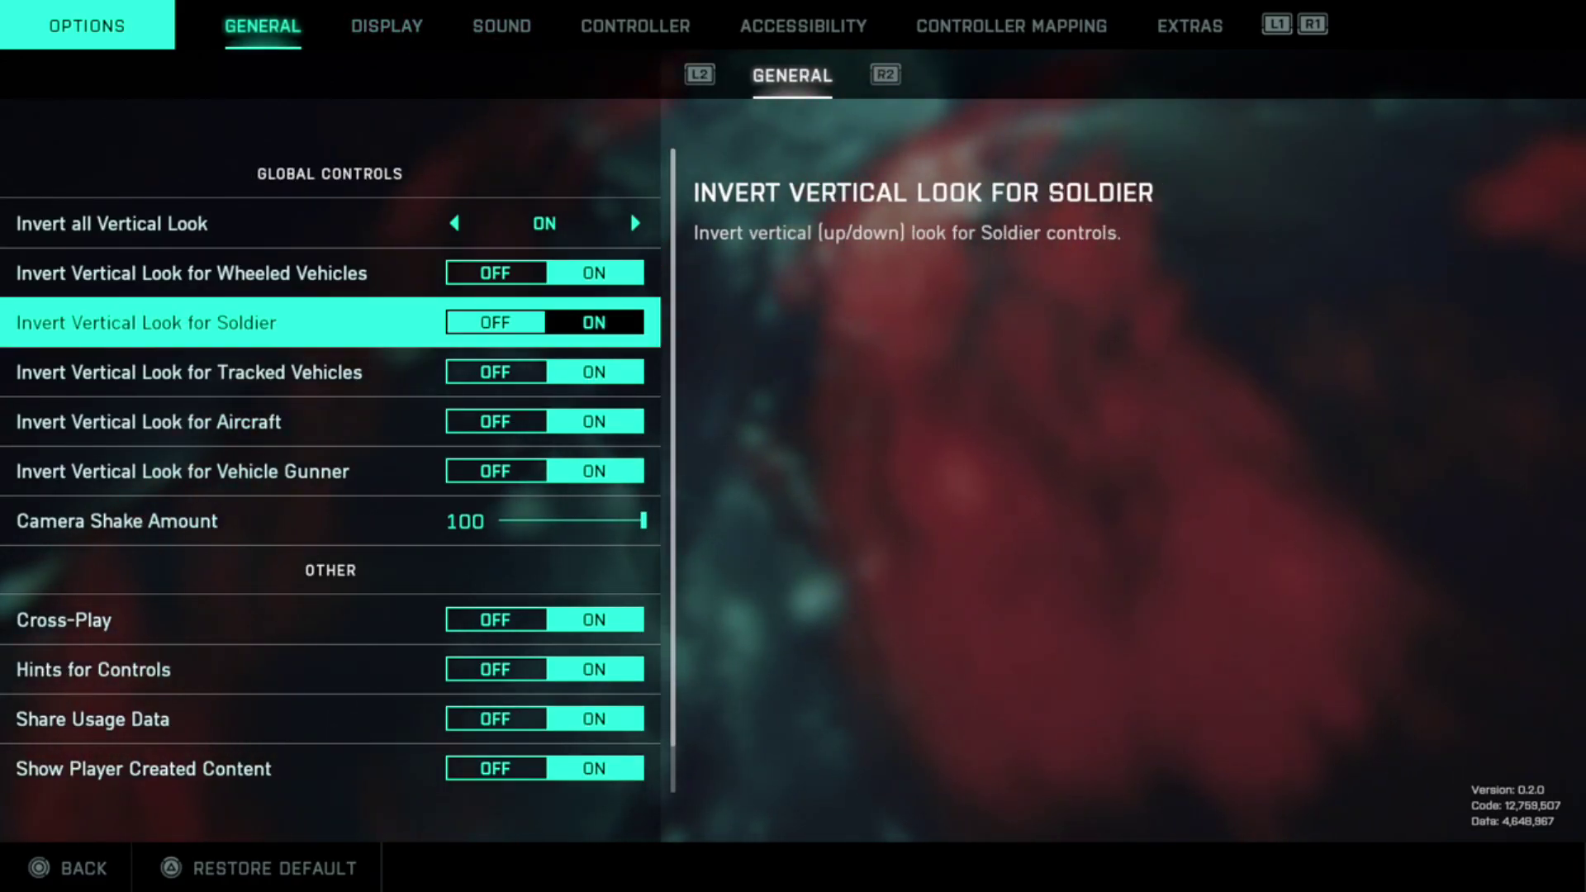
key("Left")
key("Right")
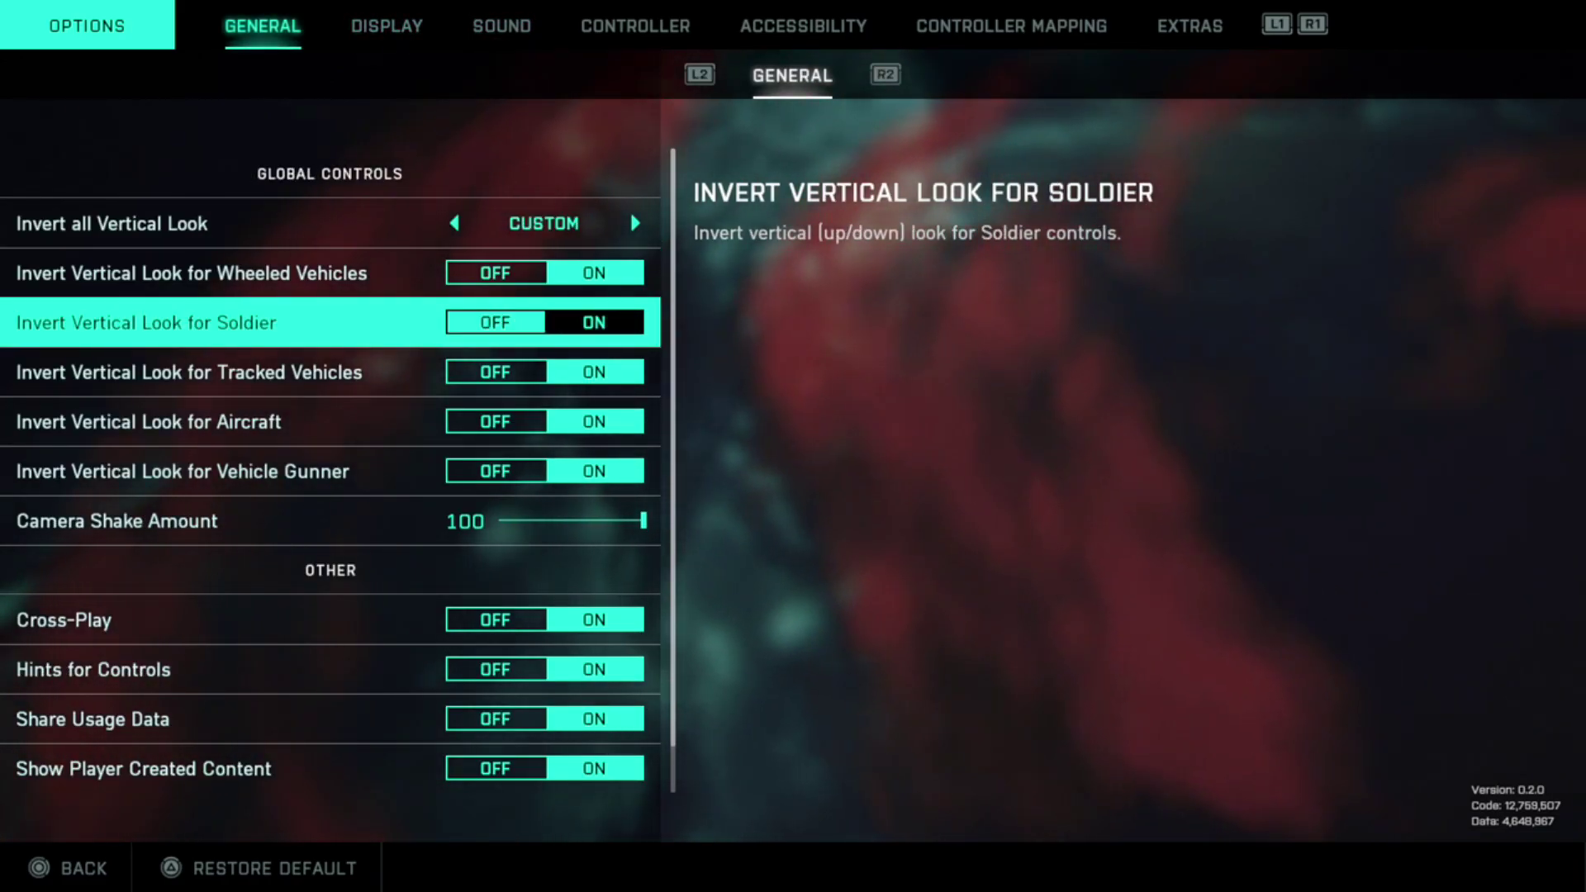
Leave the options for the main menu and move across the modes to Portal.
key("Up")
key("Down")
key("Up")
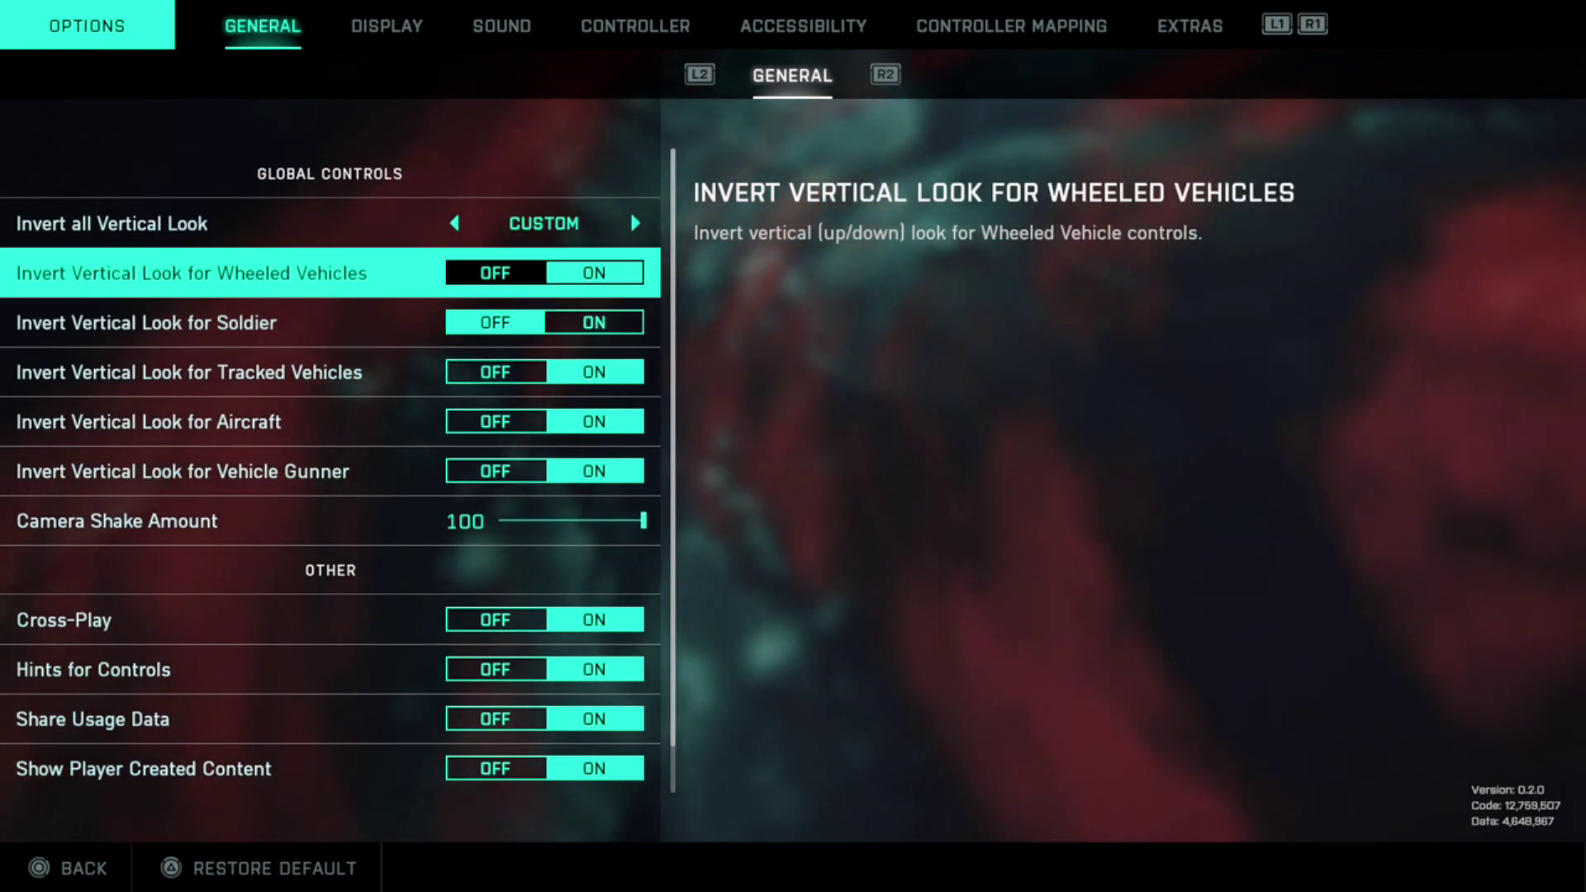
key("Escape")
key("Right")
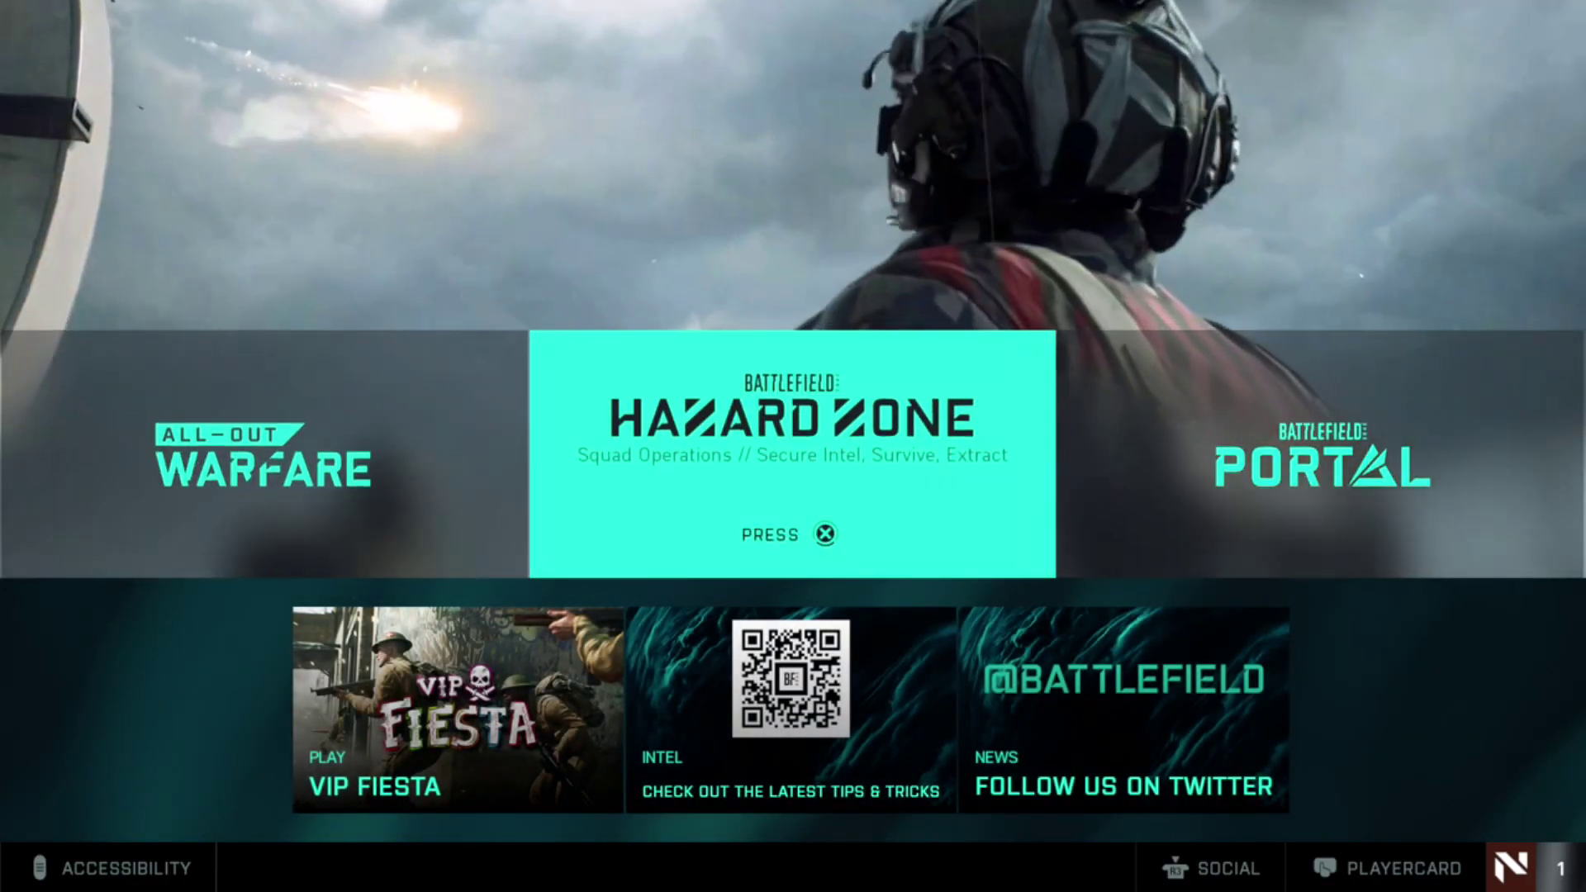
key("Right")
Glance at Portal's Battlefield 3 Conquest experience, then leave the game for the console home screen.
key("Return")
key("Right")
key("Right")
key("Right")
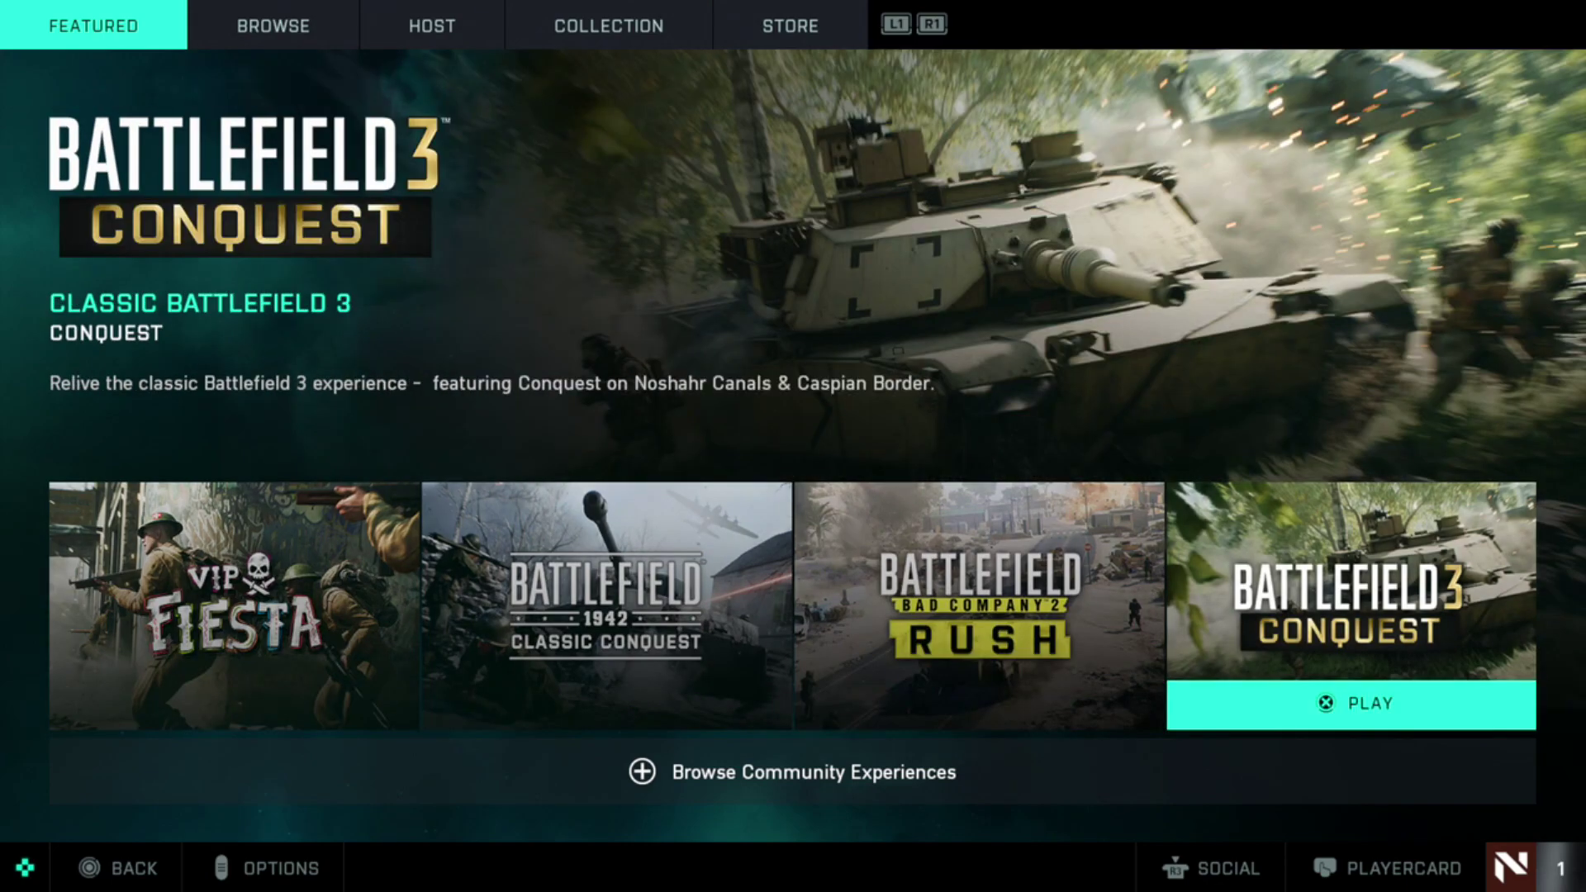
key("Return")
key("super")
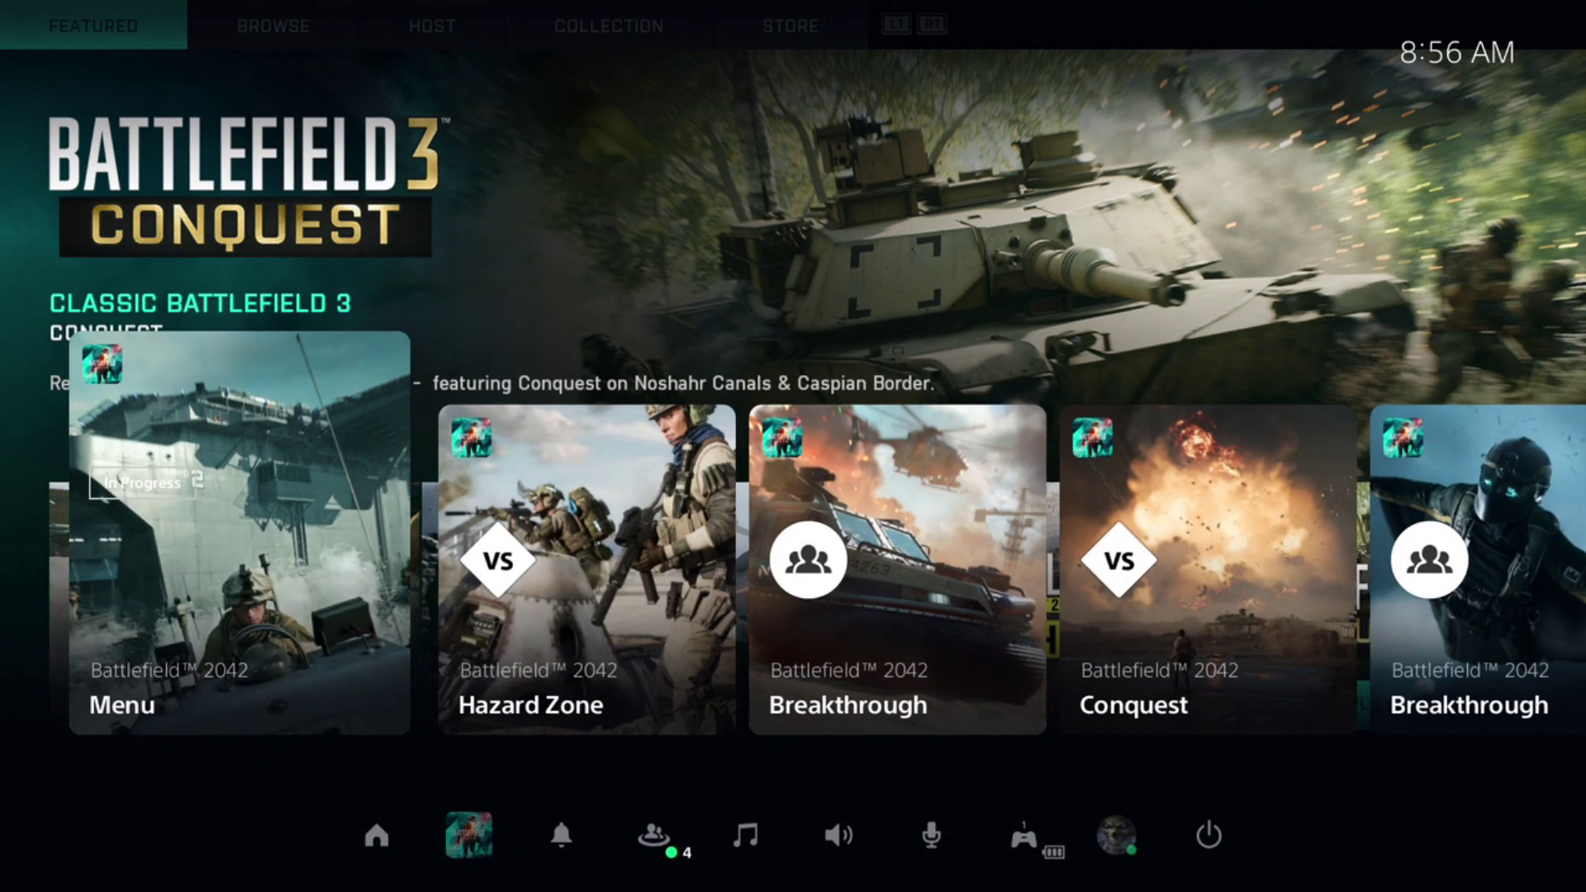
key("Return")
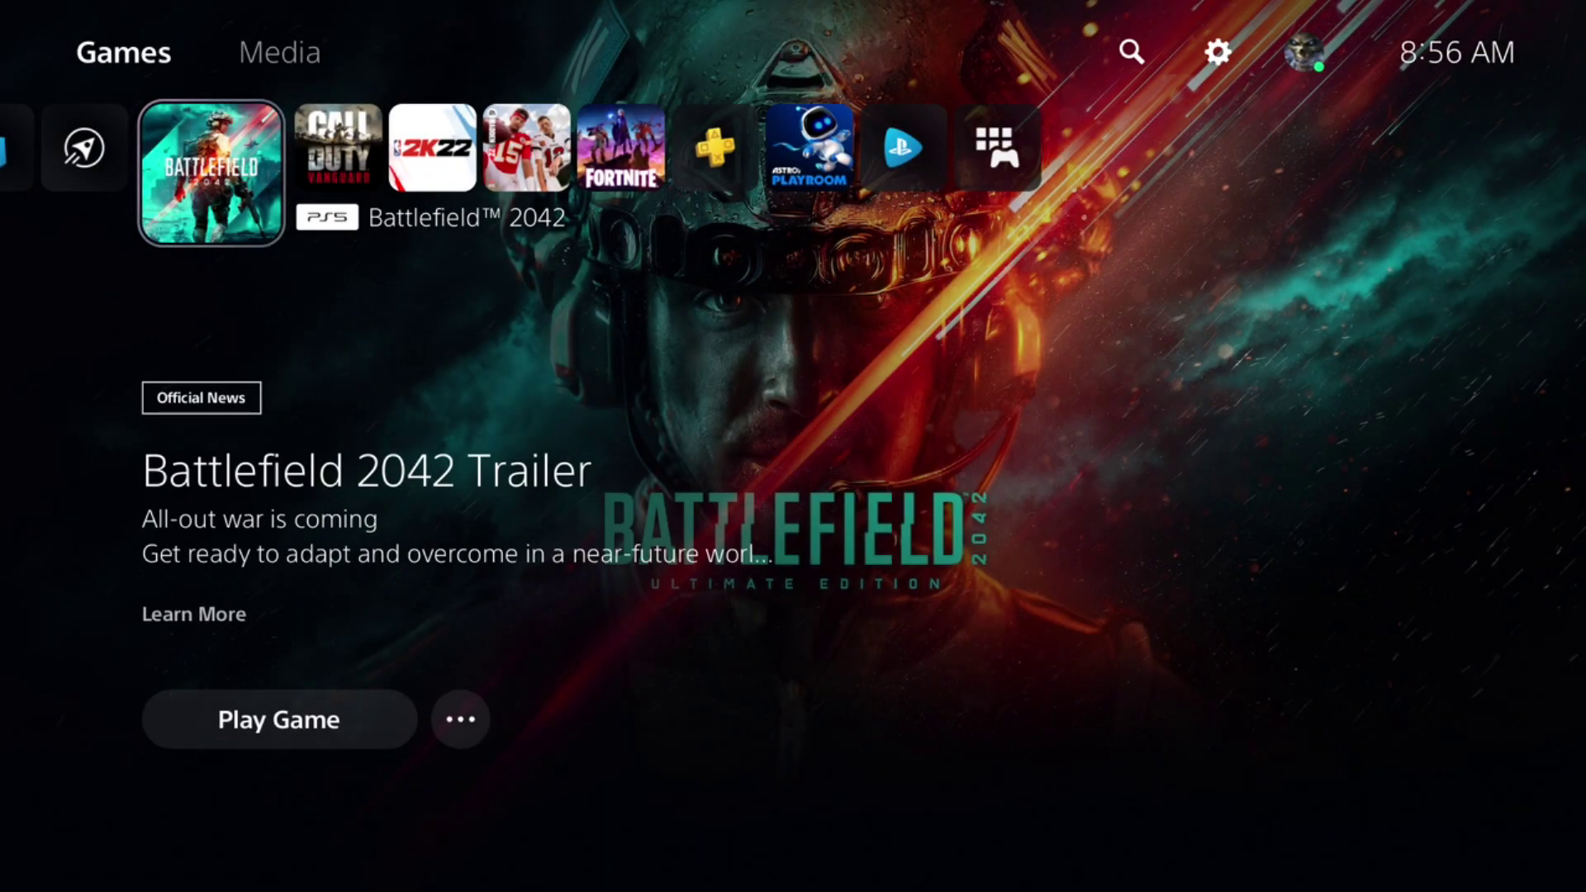
Go to Settings > Accessibility > Controllers and enter Custom Button Assignments.
key("Up")
key("Right")
key("Right")
key("Right")
key("Return")
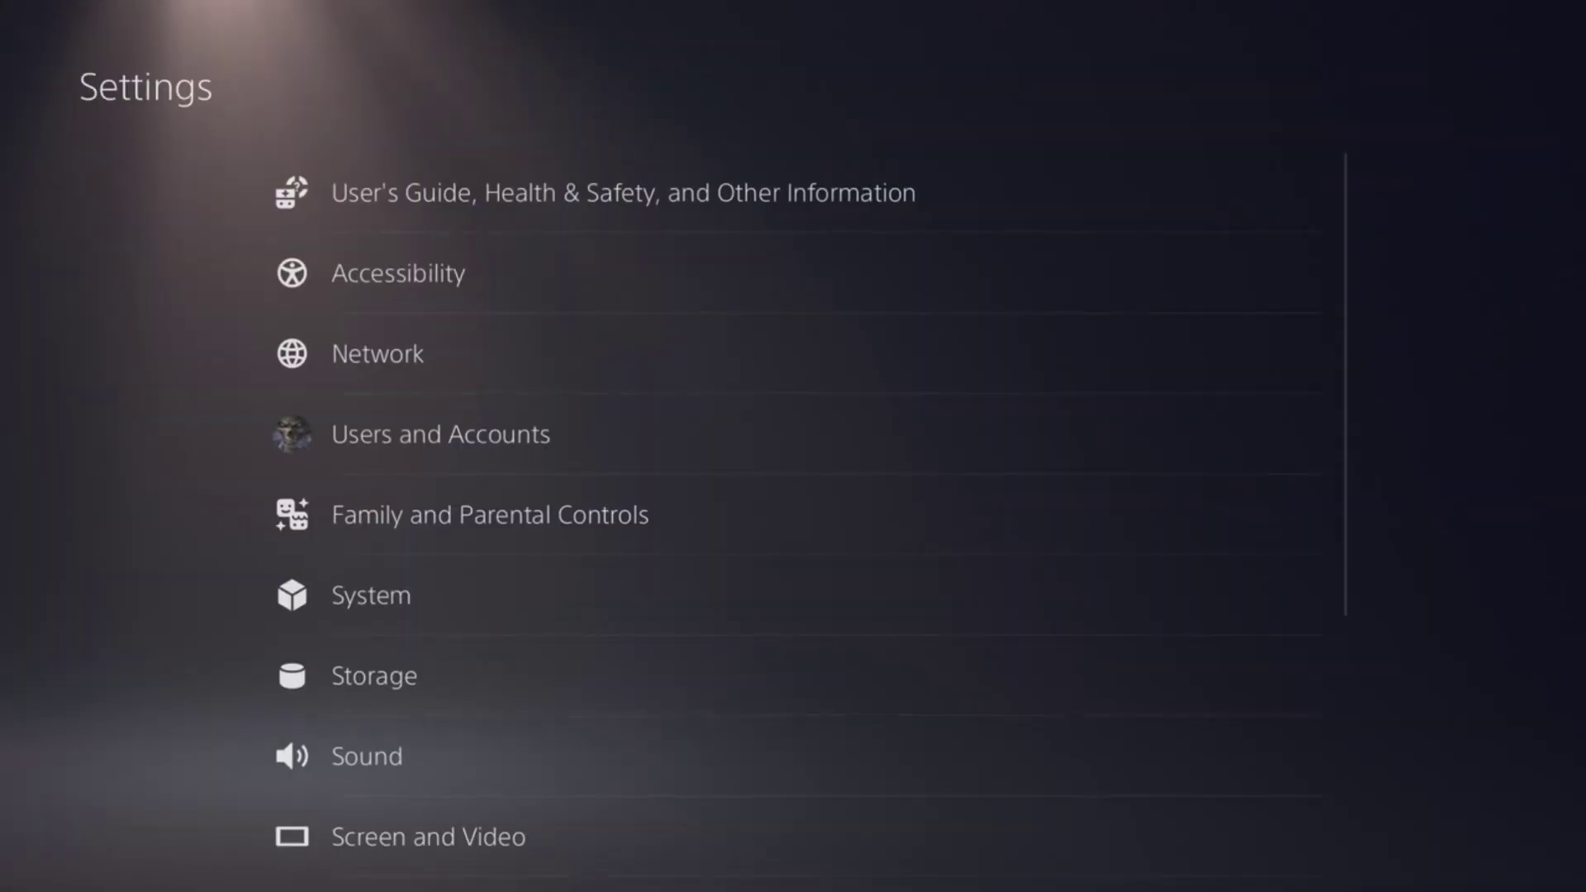
key("Up")
key("Up")
key("Return")
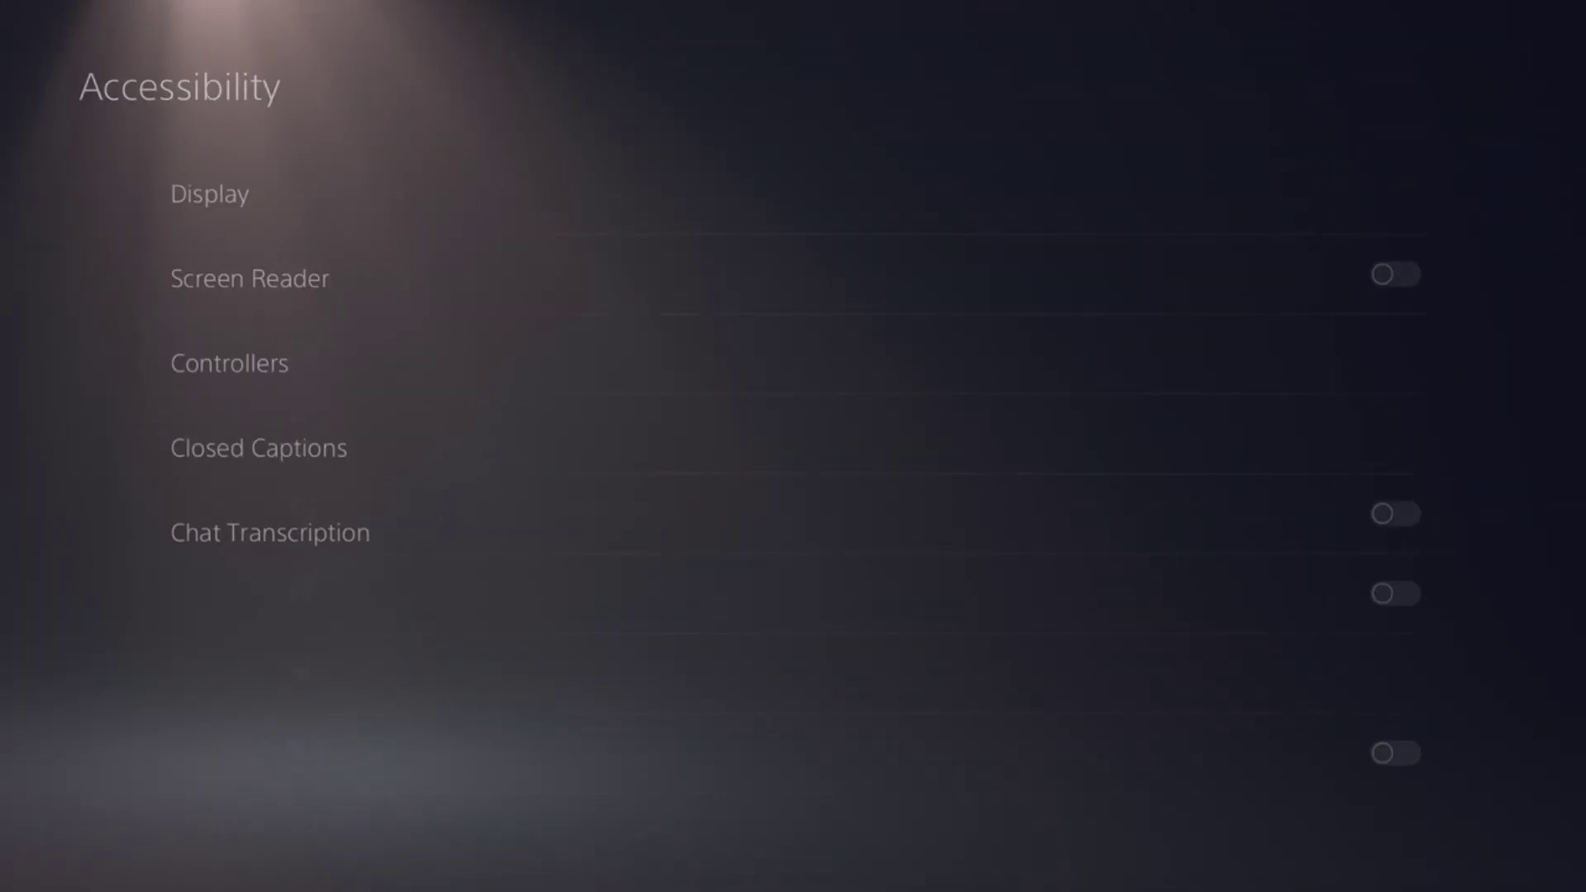
key("Down")
key("Down")
key("Down")
key("Up")
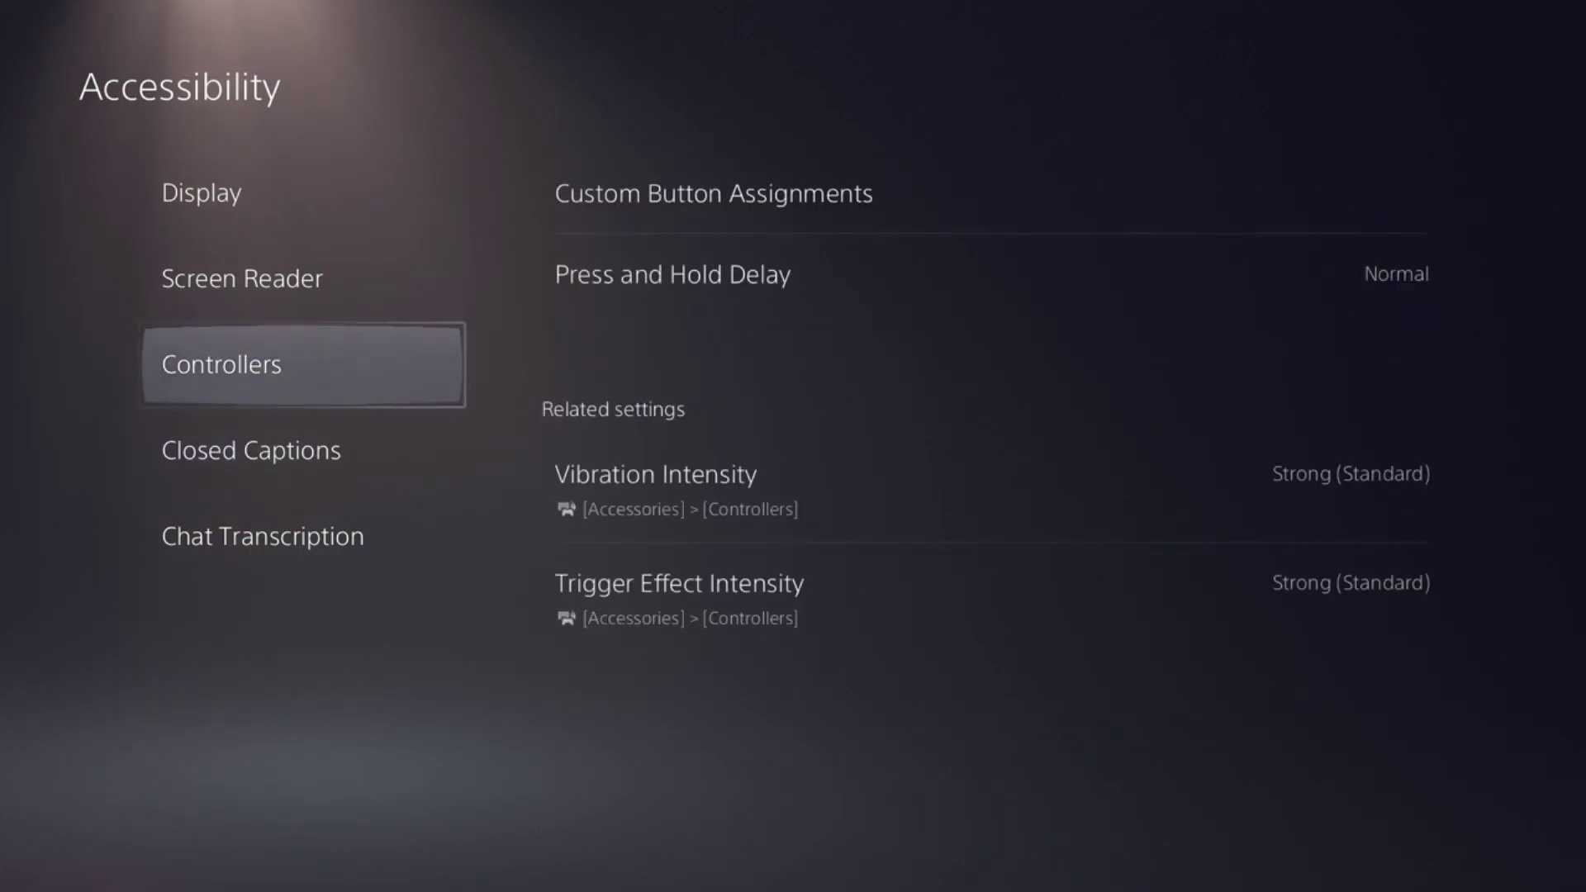
key("Right")
key("Return")
Enable custom button assignments, reset earlier mappings and make L2 act as L1.
key("Return")
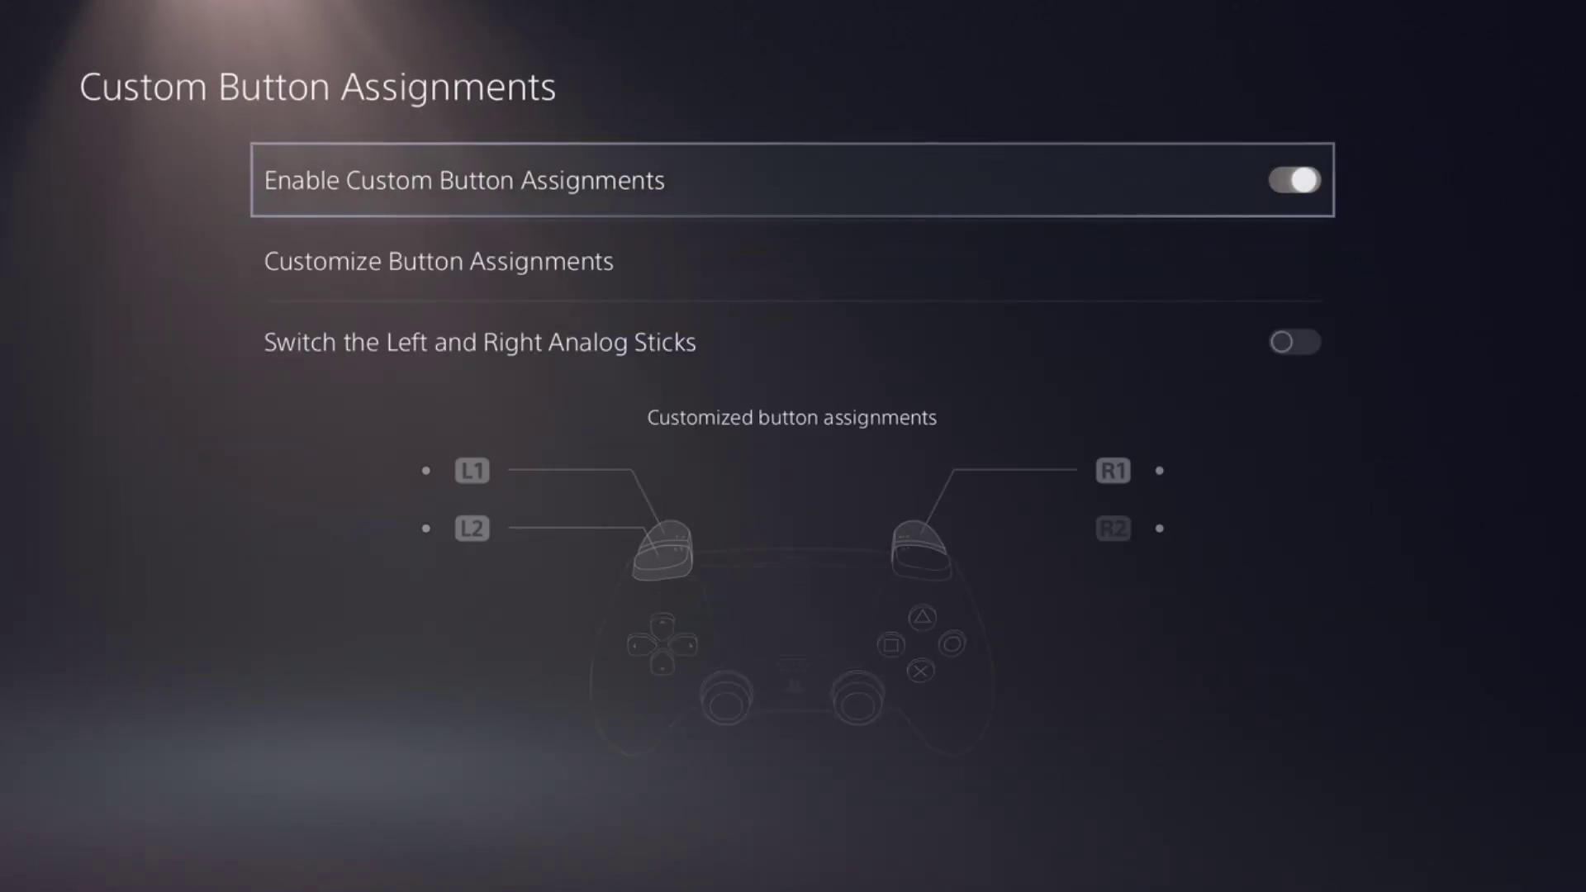
key("Down")
key("Return")
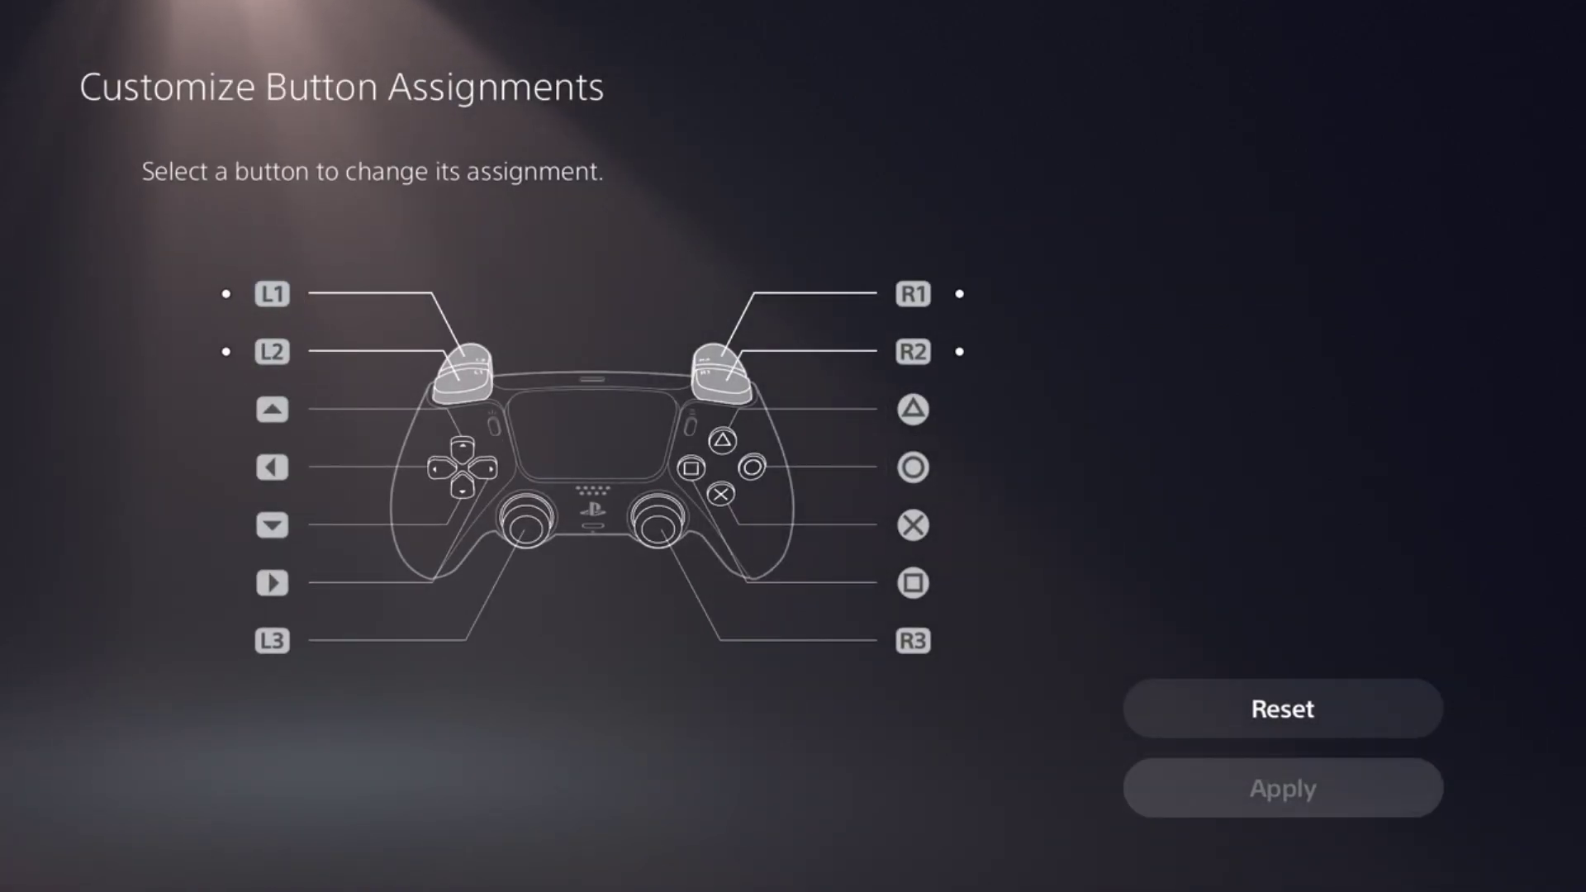
key("Return")
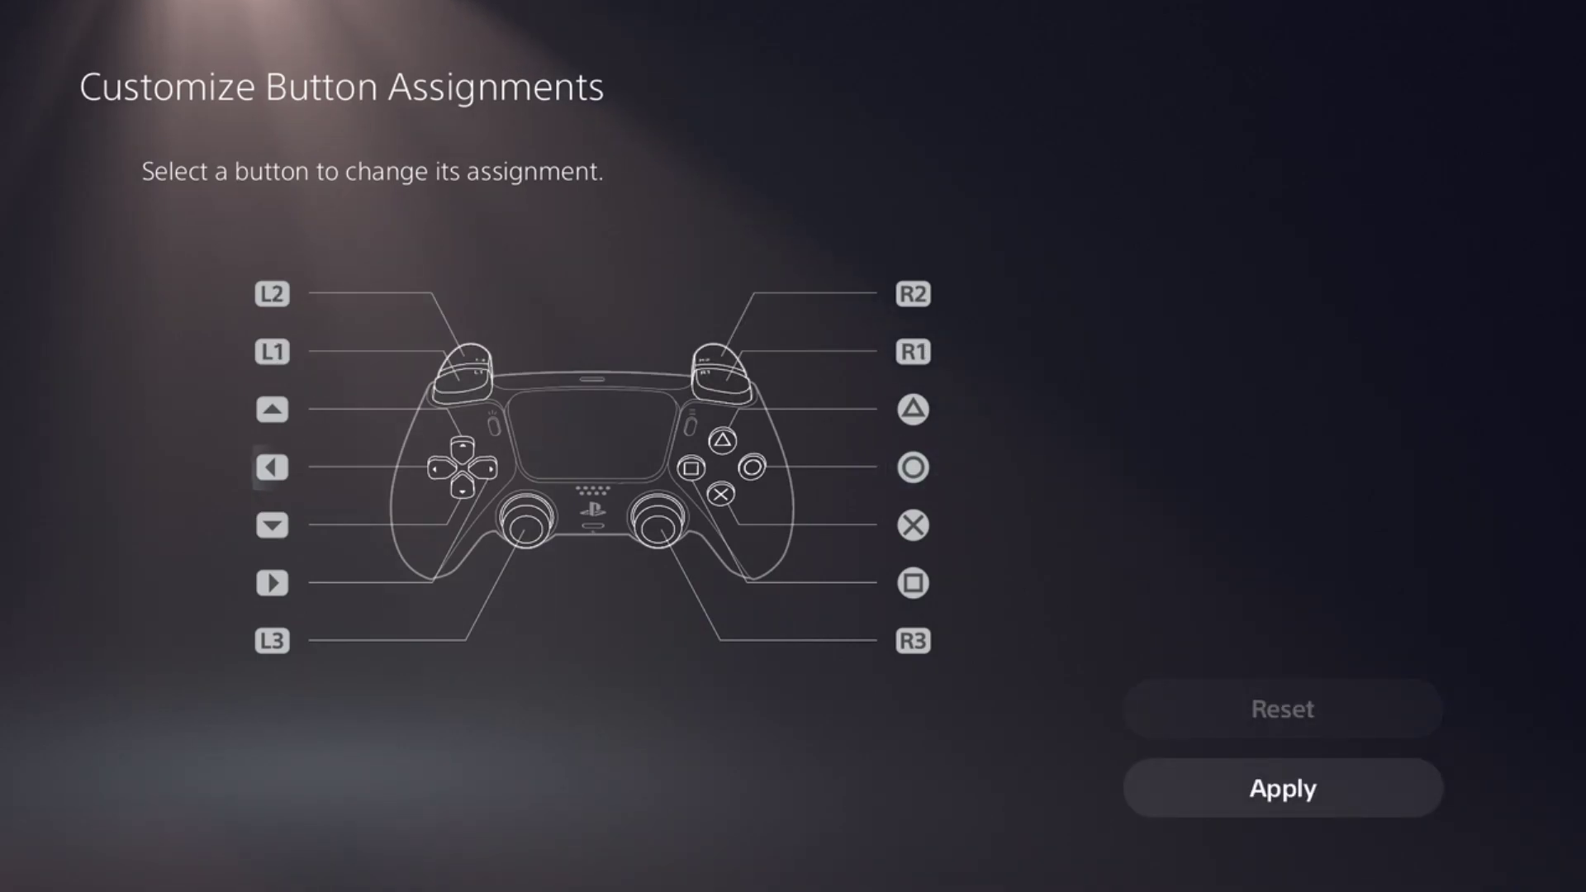
key("Return")
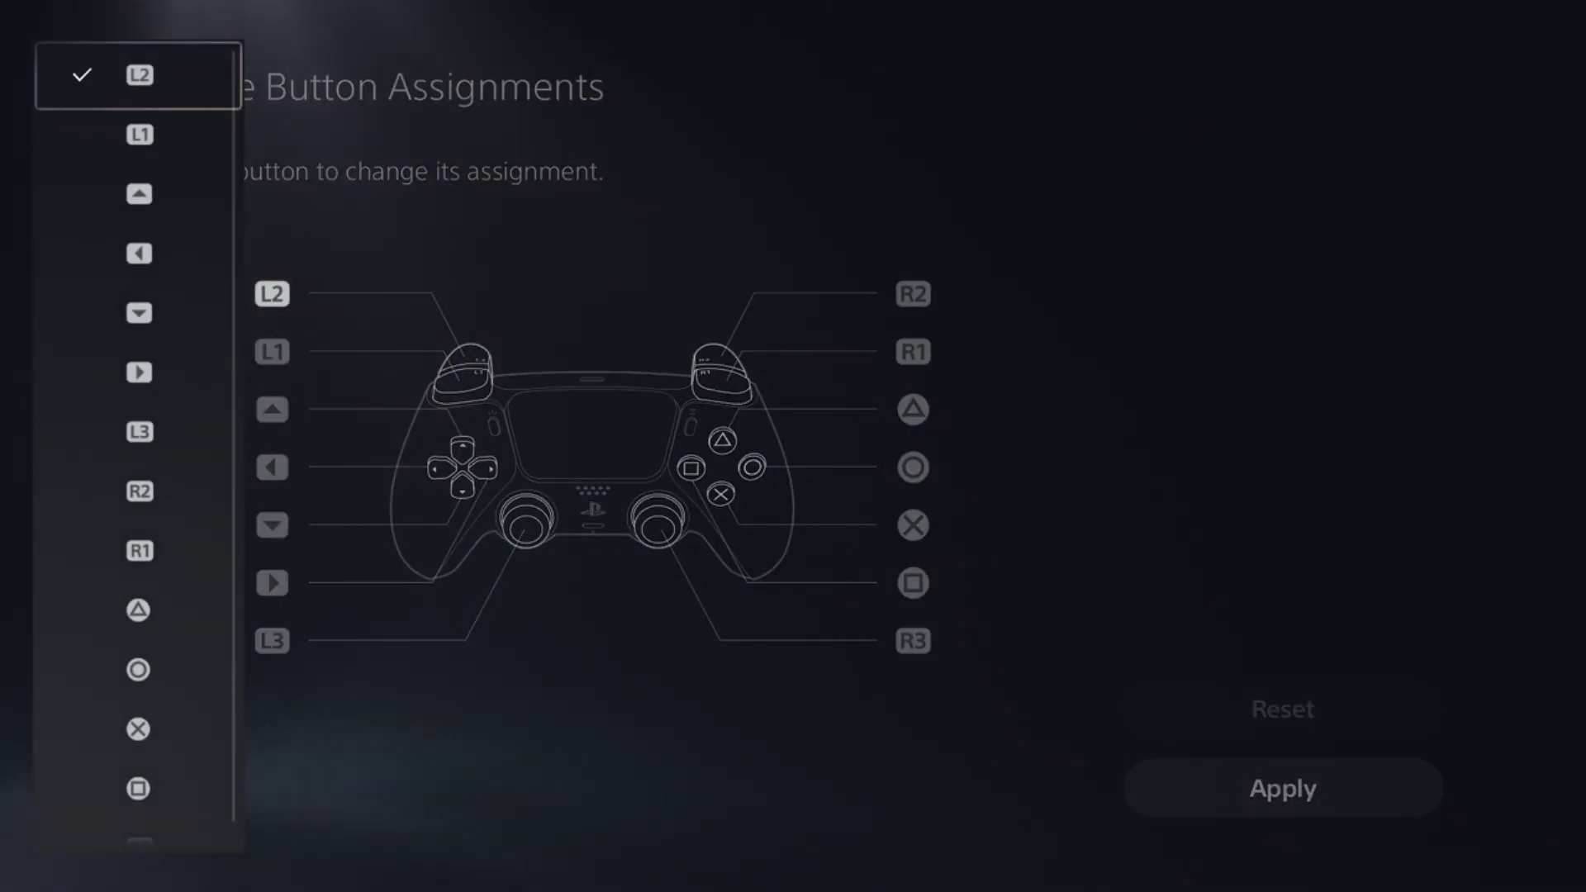
key("Down")
key("Return")
Make R2 act as R1 and apply the swapped trigger assignments.
key("Right")
key("Return")
key("Return")
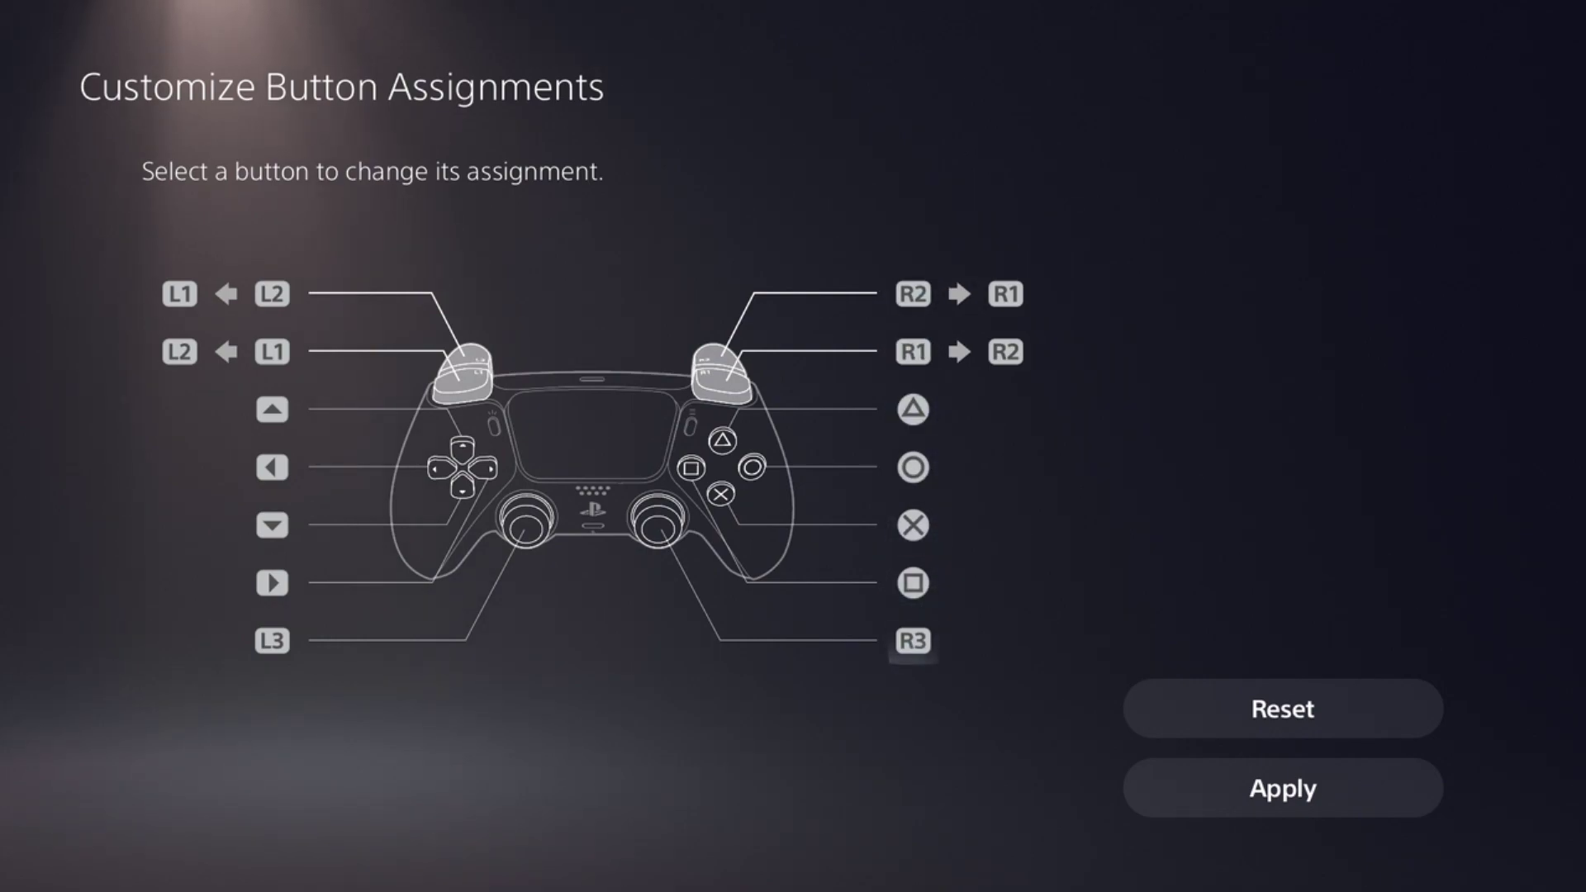
key("Right")
key("Down")
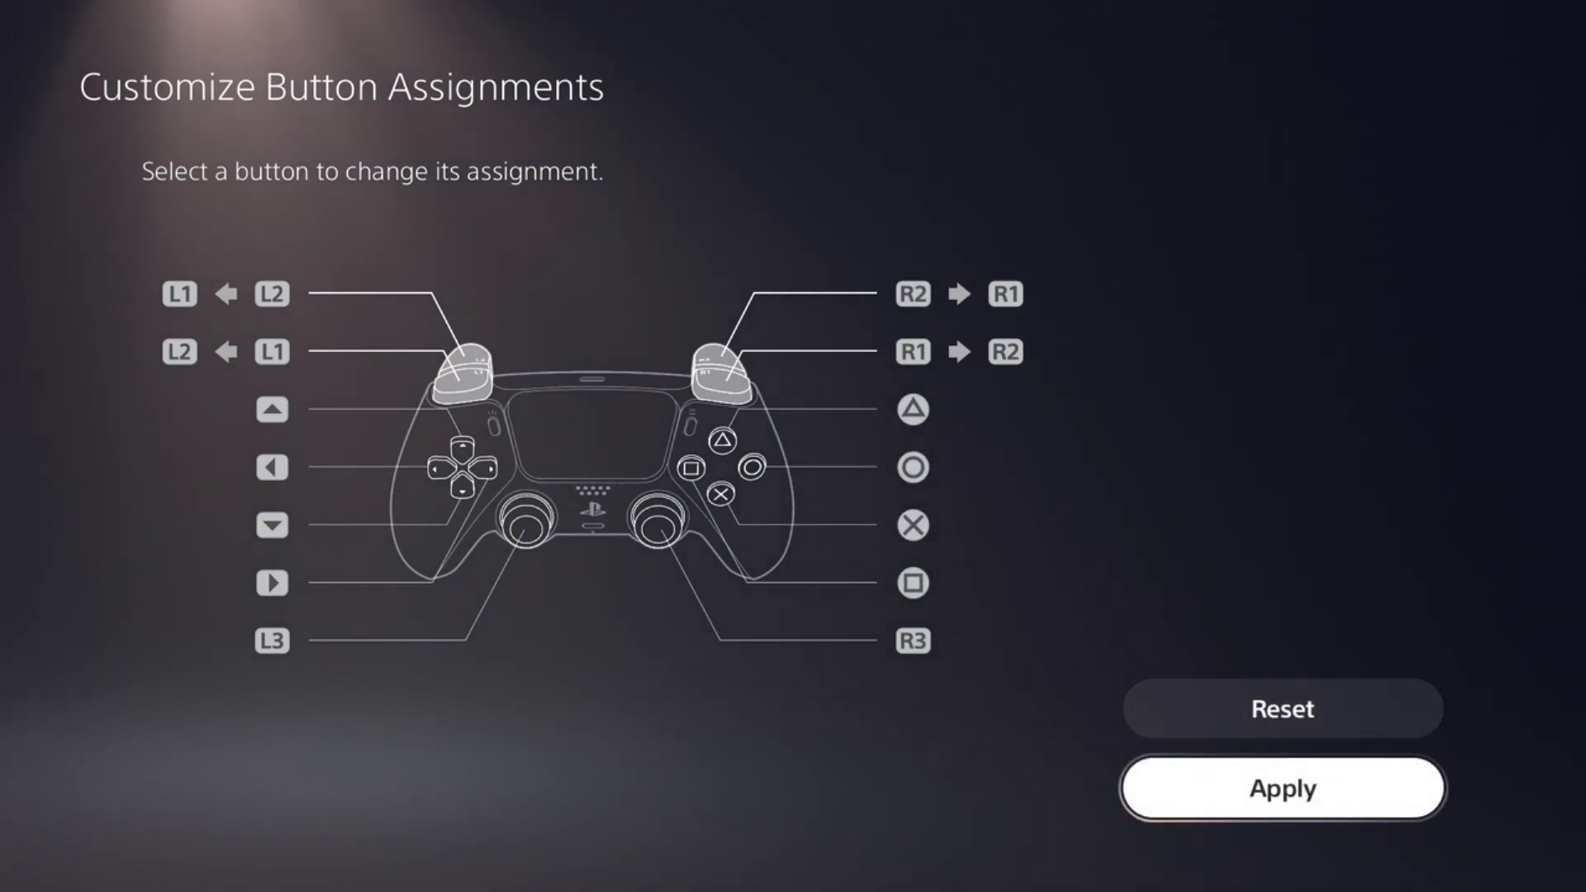
key("Return")
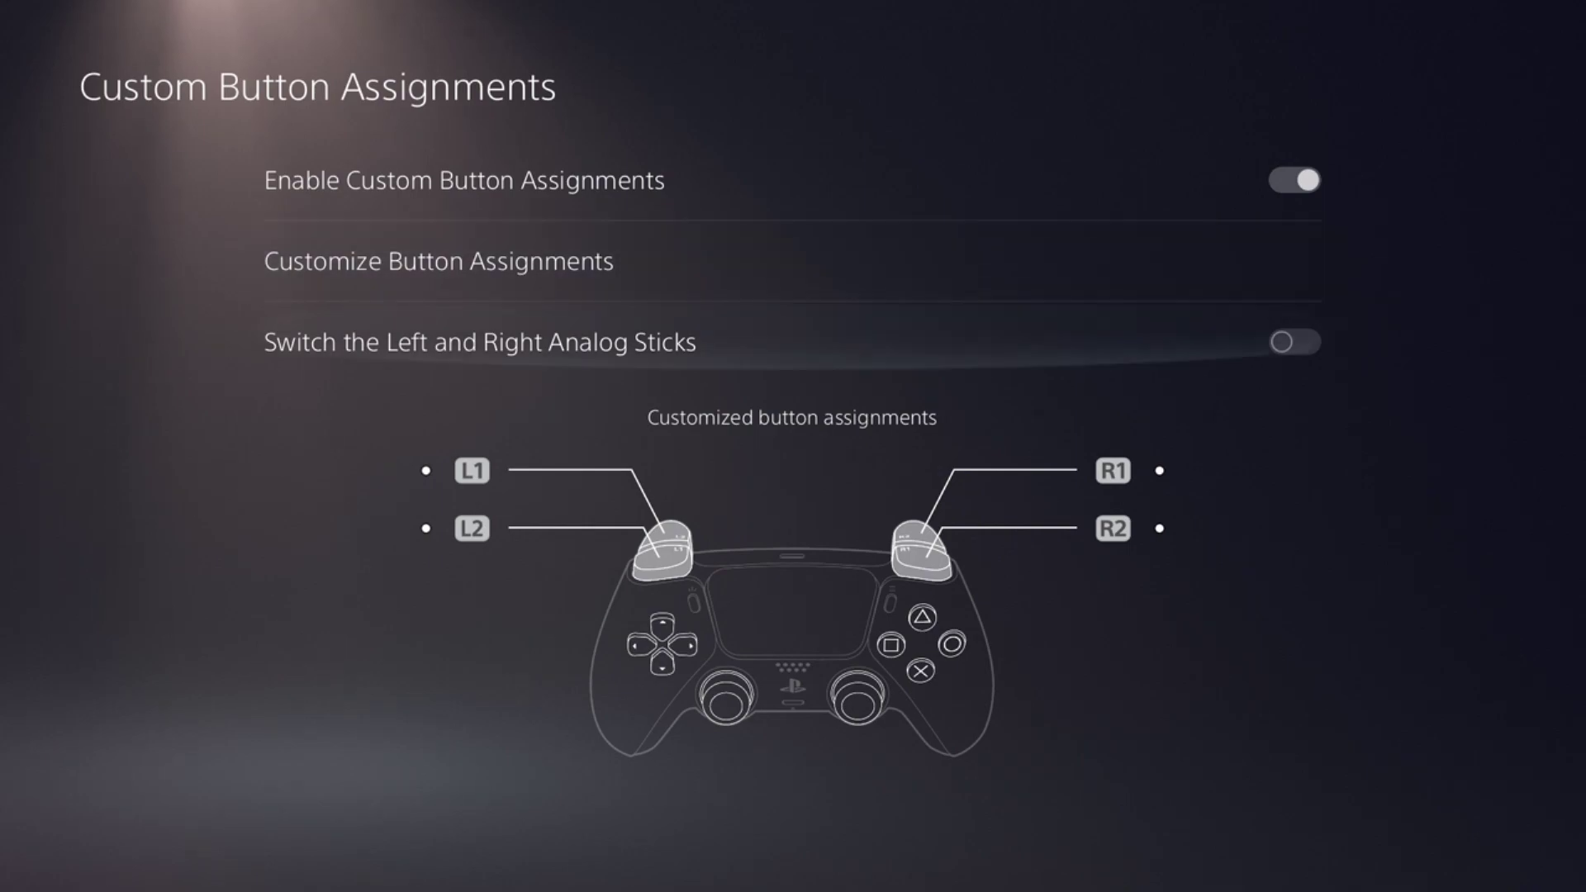
Toggle Enable Custom Button Assignments off and back on, leaving the swap active.
key("Up")
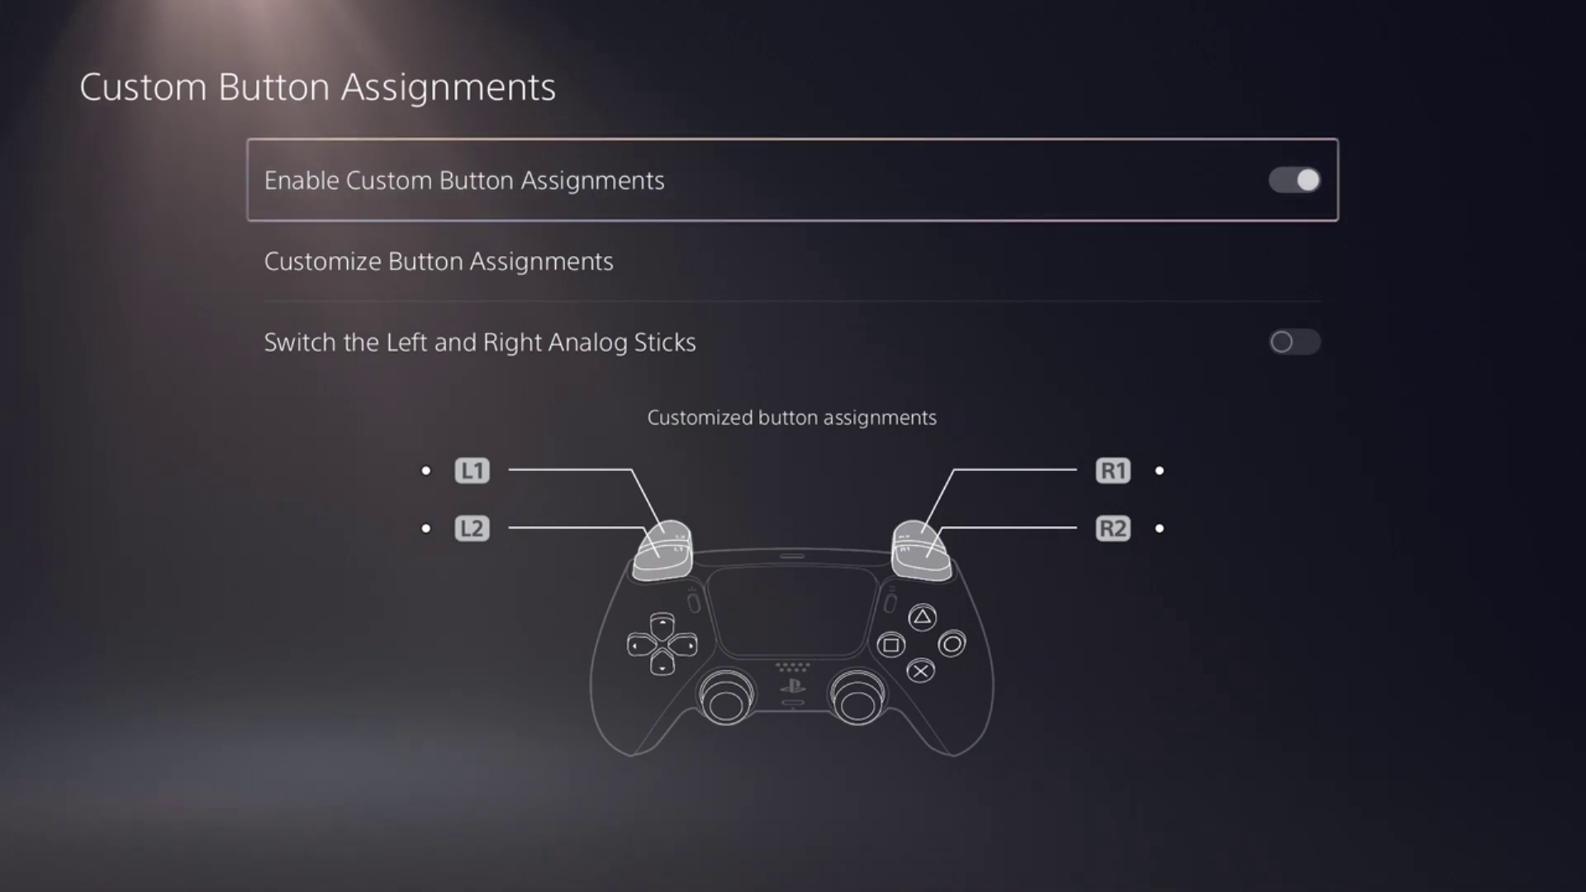
key("Down")
key("Up")
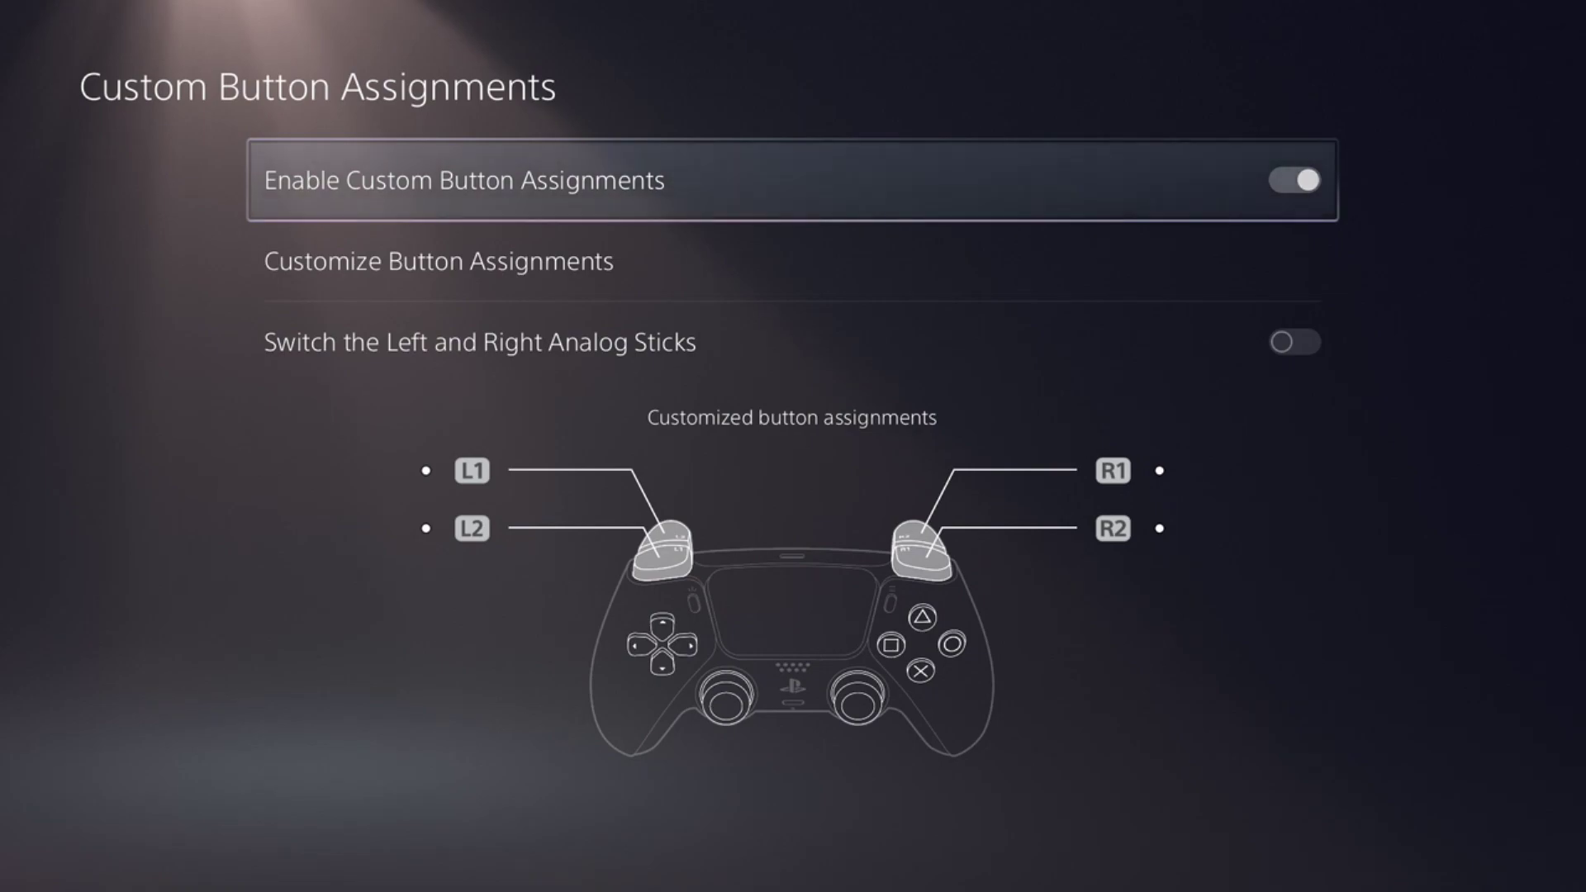
key("Return")
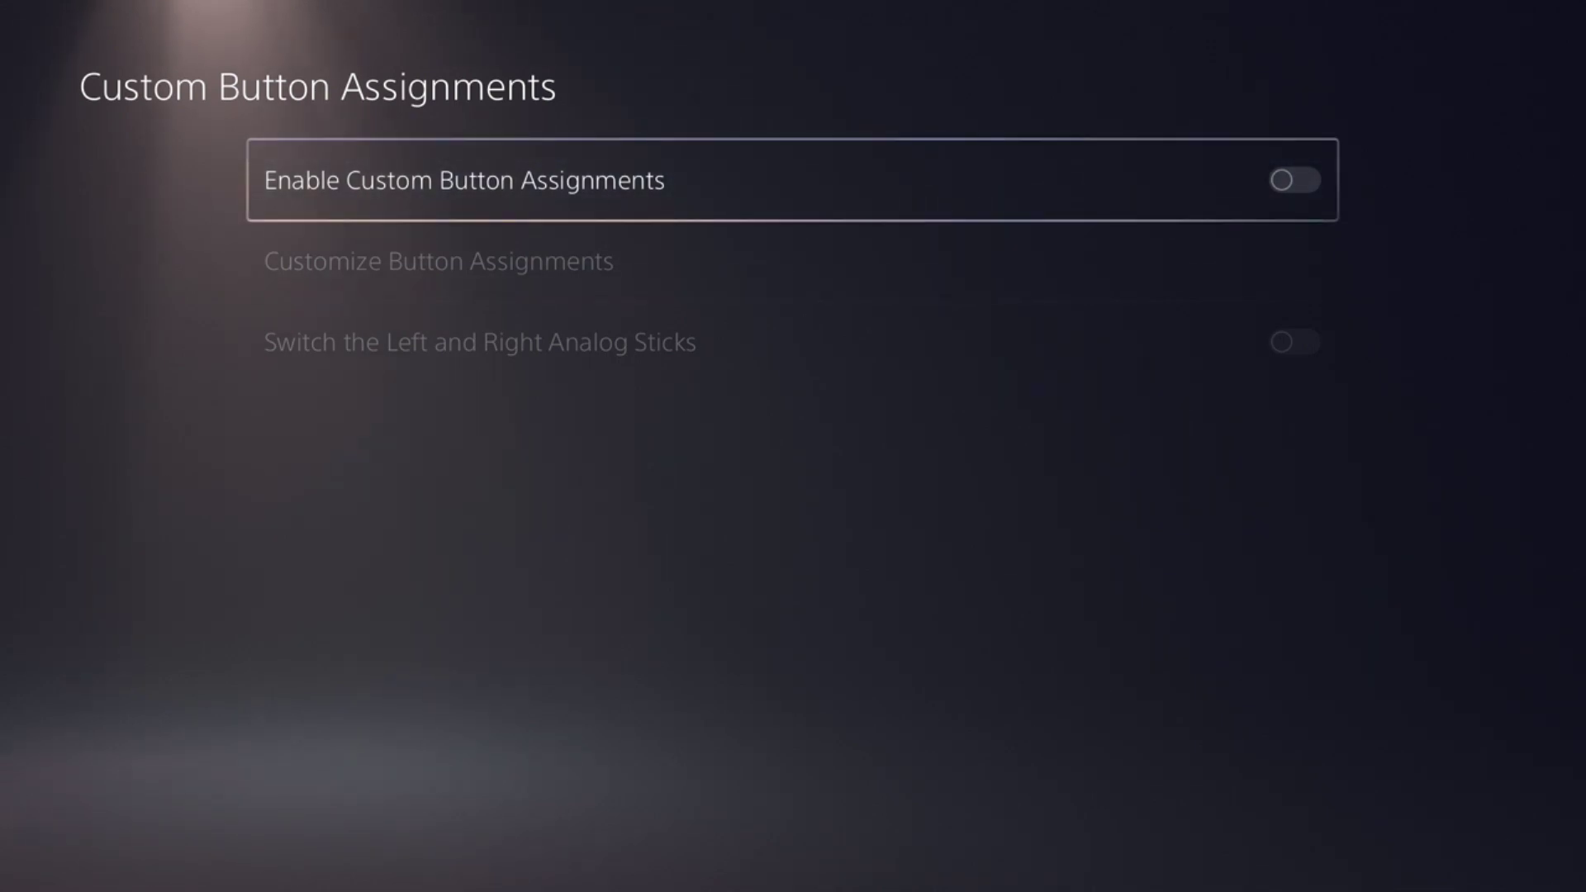
key("Return")
Back out of the controller accessibility pages to the main Settings list and home.
key("Escape")
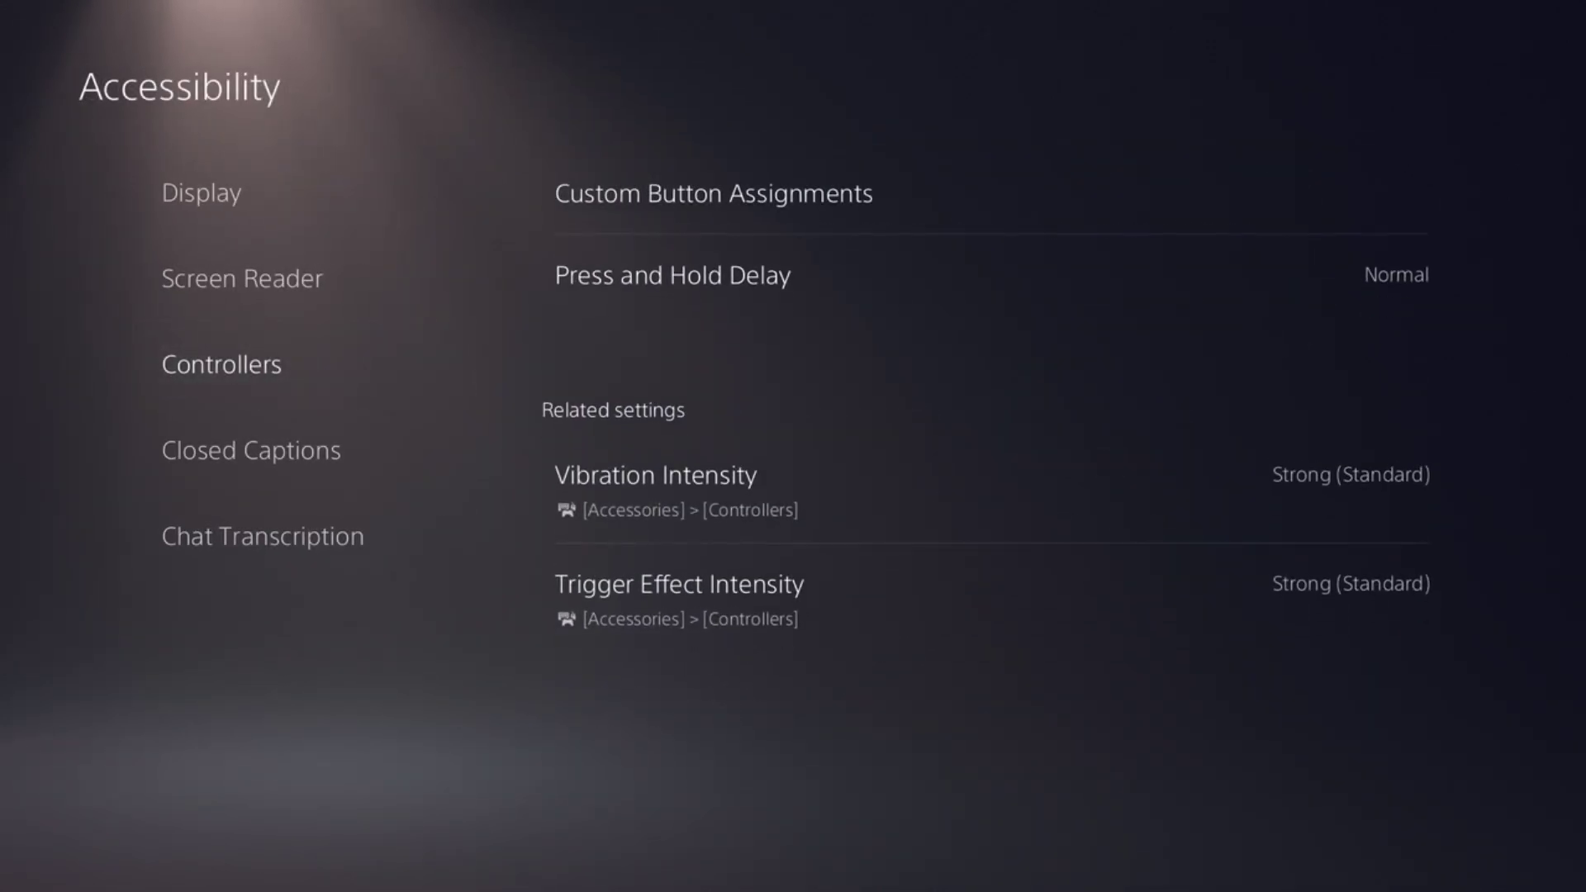
key("Escape")
key("Escape")
key("Return")
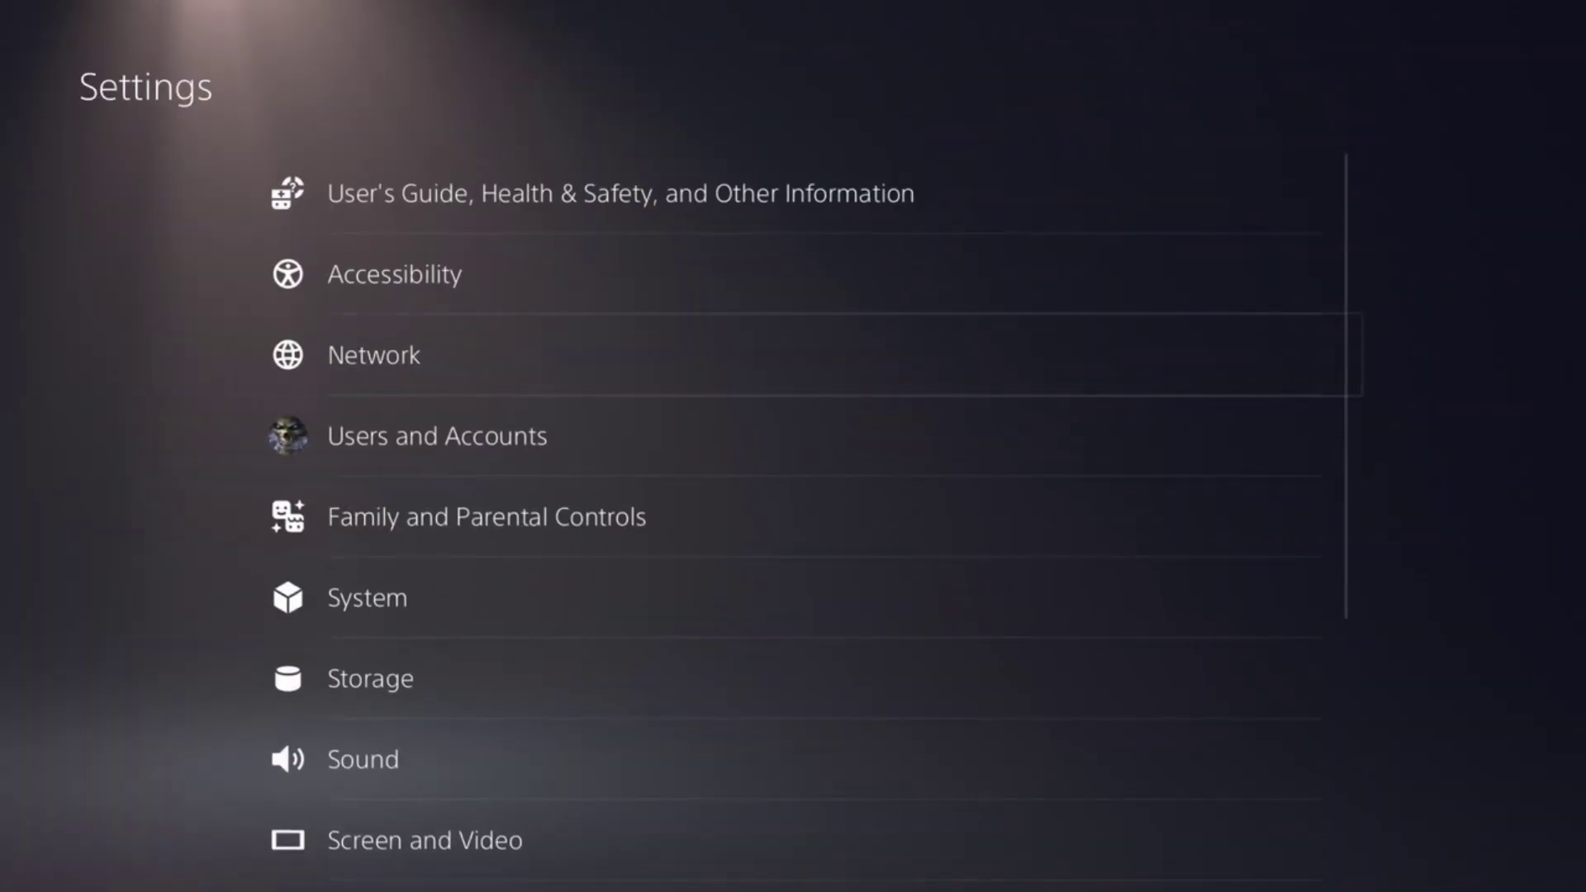
Resume the match, move toward the far window and aim down sights with the swapped trigger.
key("Escape")
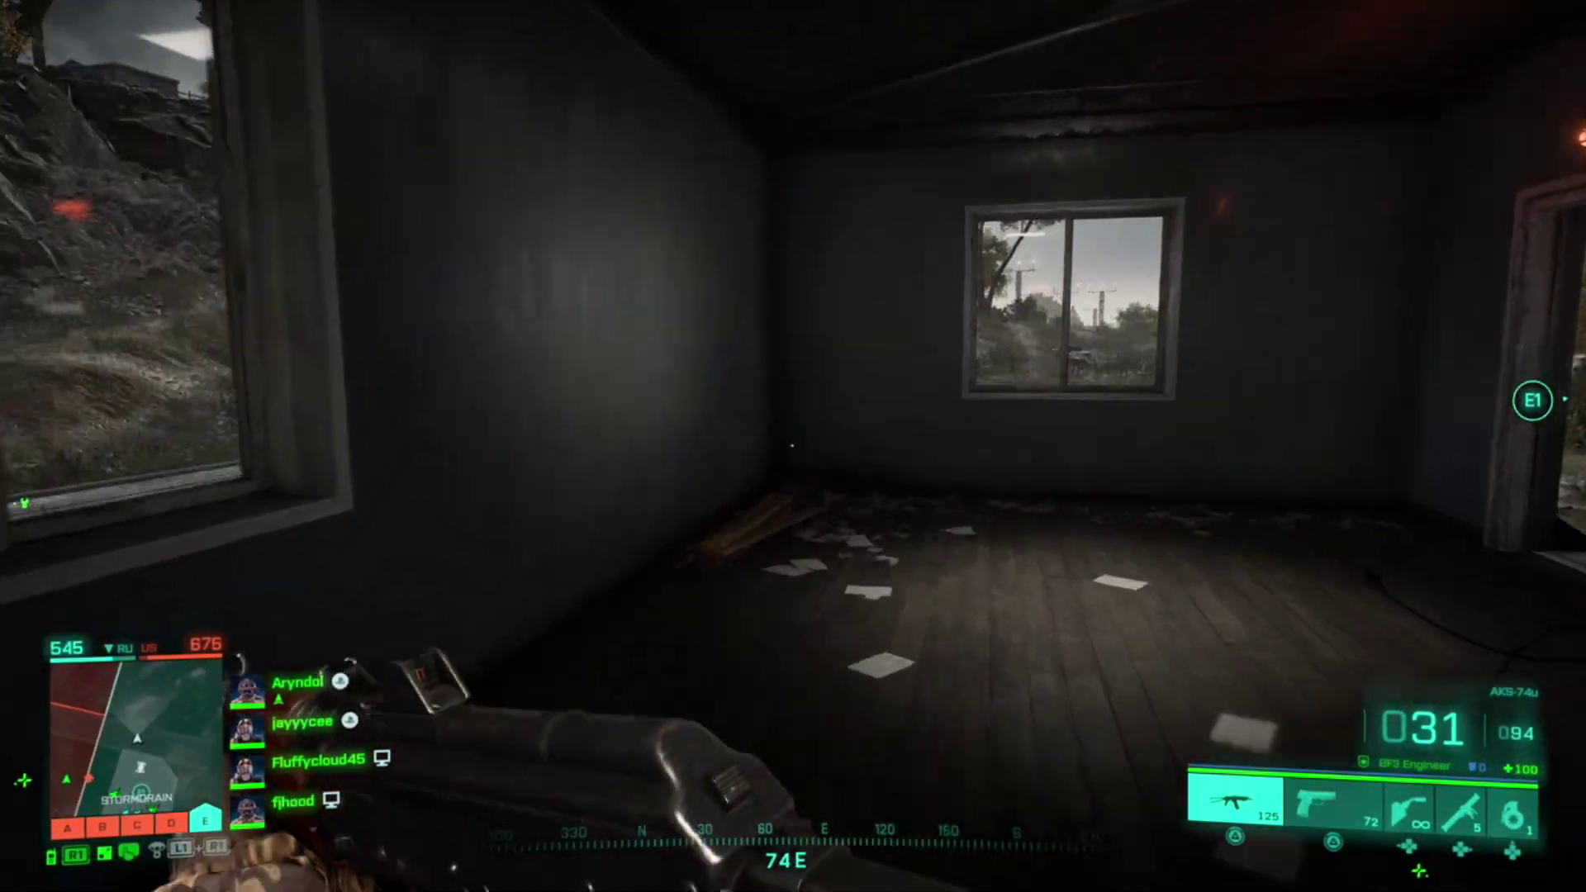
key("w")
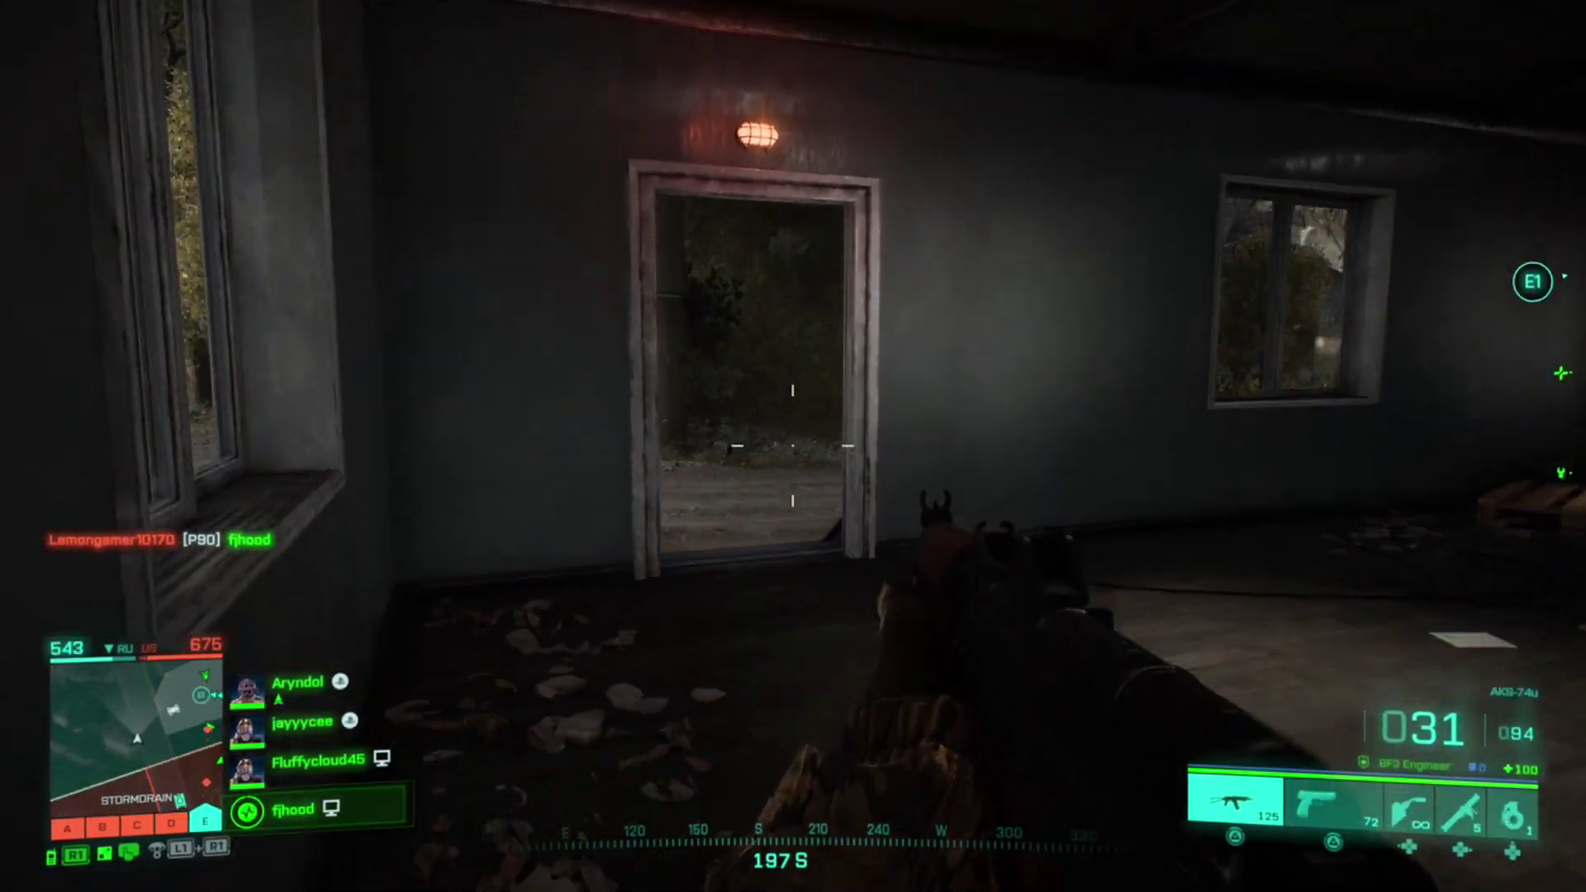
right_click(794, 446)
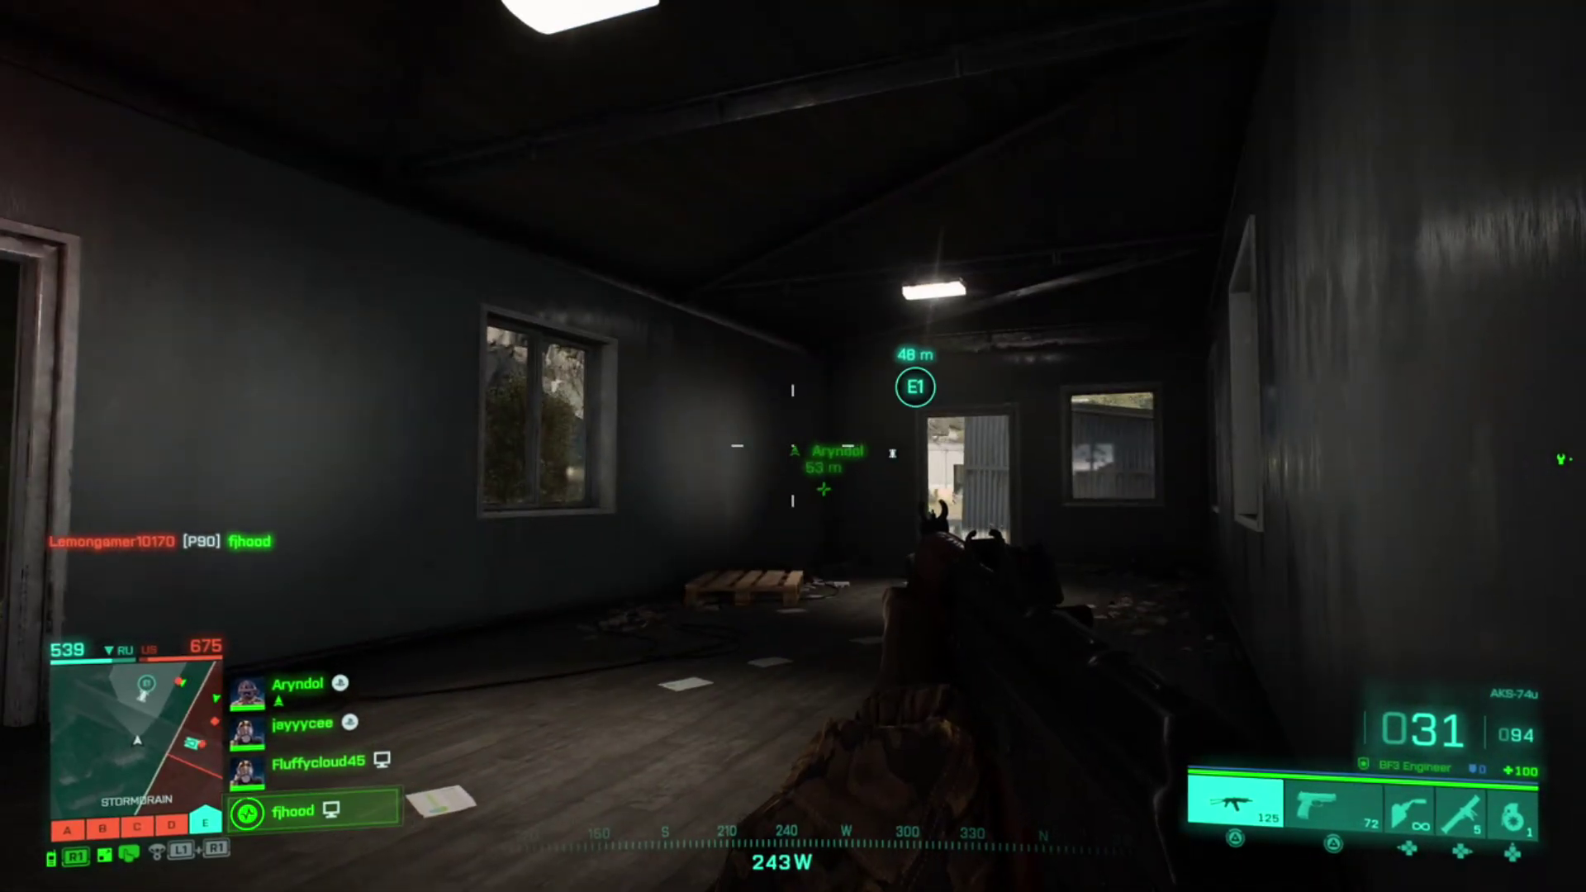